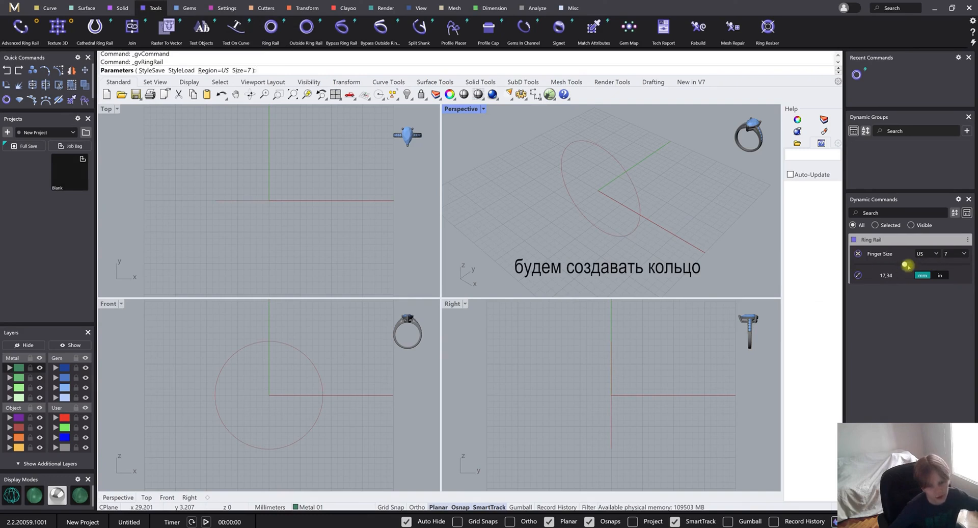
# Set the ring rail's finger size to US 7 and create the rail
pyautogui.moveTo(897, 265); pyautogui.dragTo(914, 266)
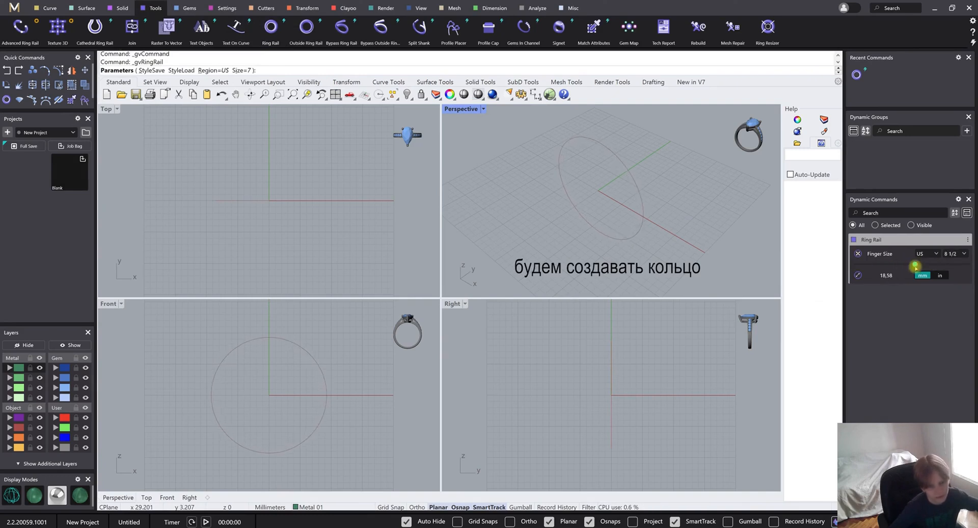
pyautogui.click(955, 254)
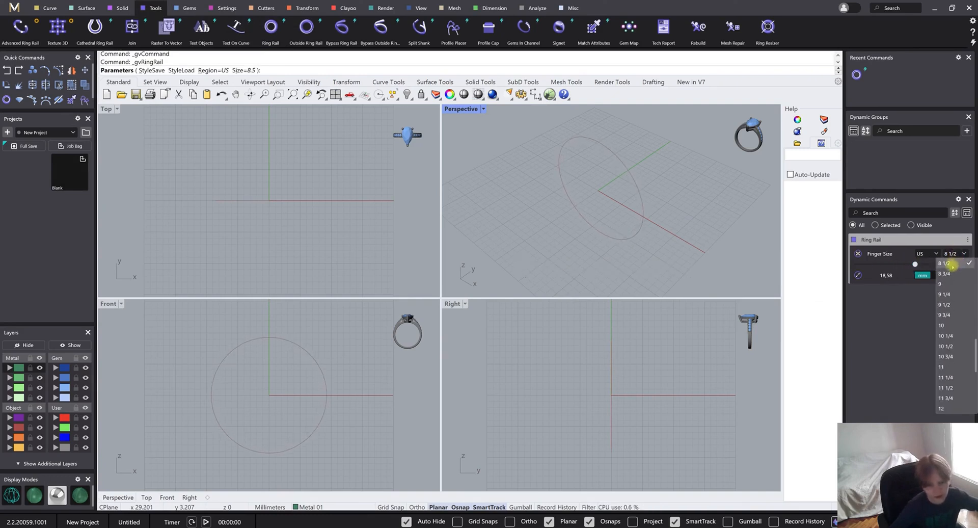
pyautogui.scroll(5, 952, 321)
pyautogui.click(947, 320)
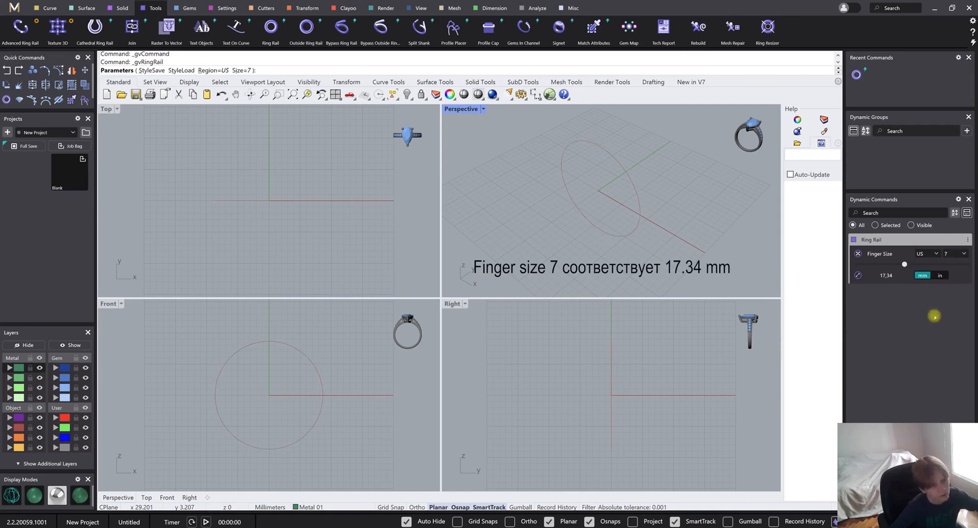
pyautogui.press('Return')
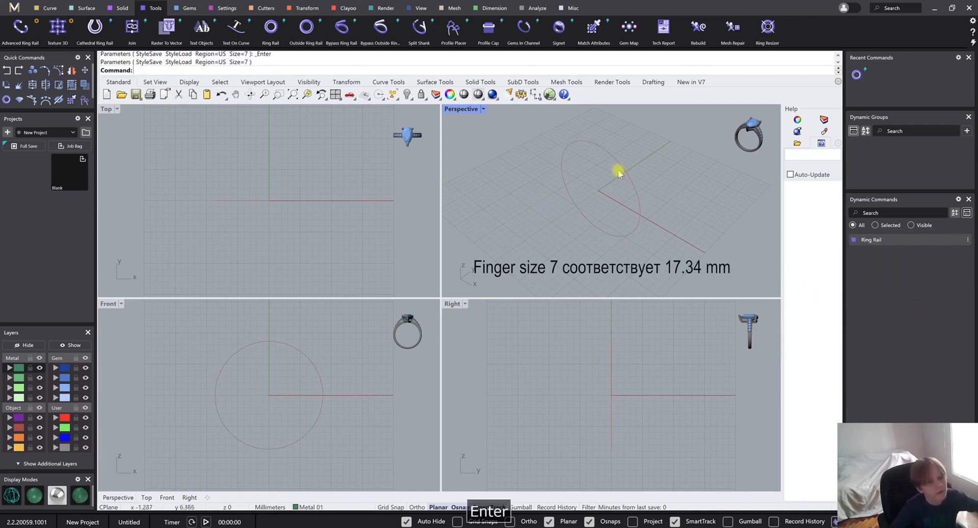
# Start placing profiles on the ring rail with Profile Placer, choosing profile 11 from the Shank library
pyautogui.scroll(3, 588, 140)
pyautogui.scroll(-2, 588, 140)
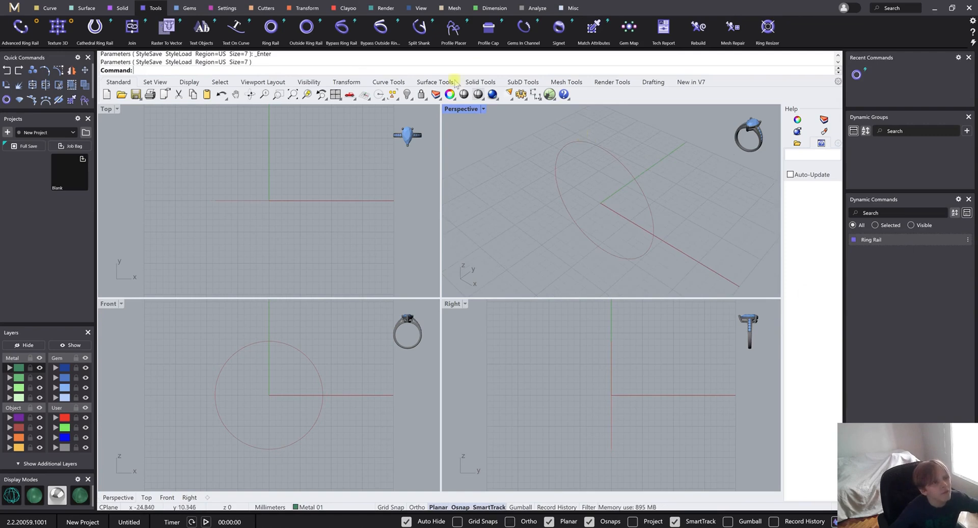
pyautogui.click(448, 28)
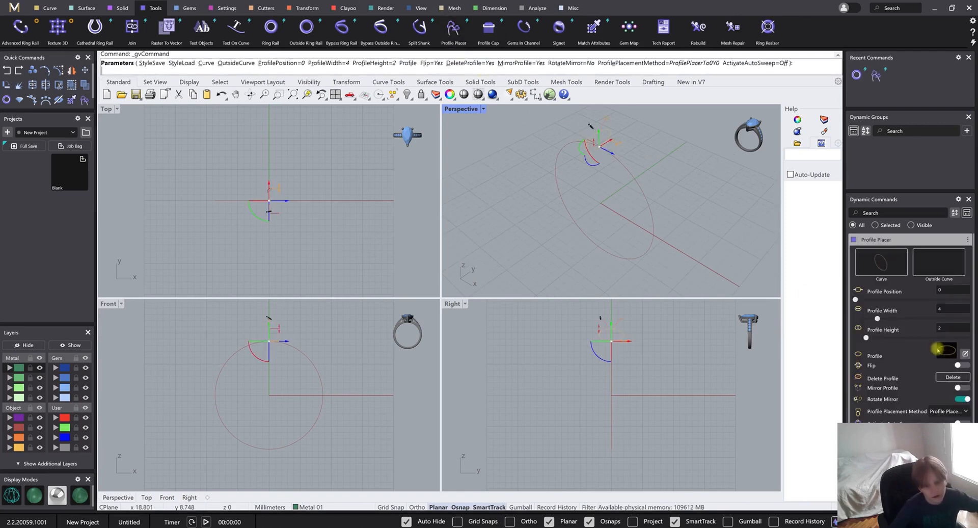
pyautogui.click(938, 349)
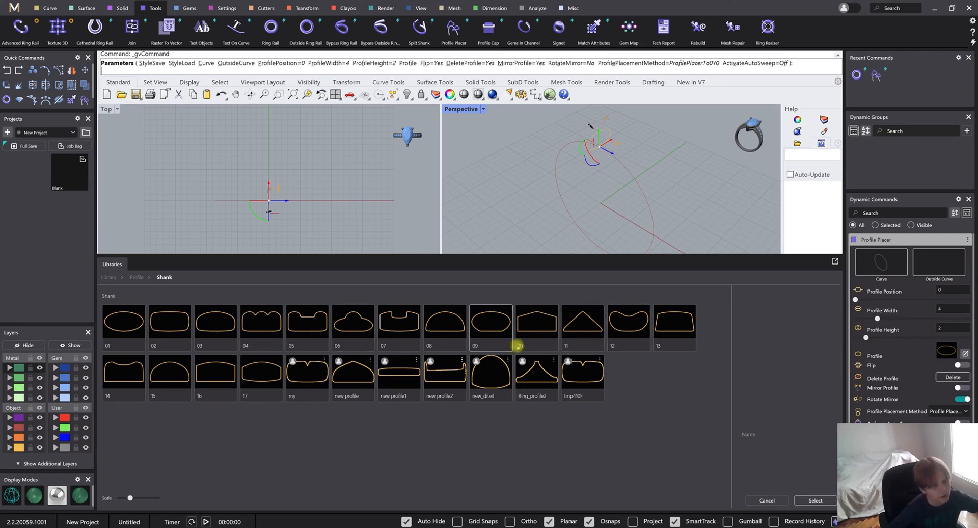
pyautogui.click(584, 325)
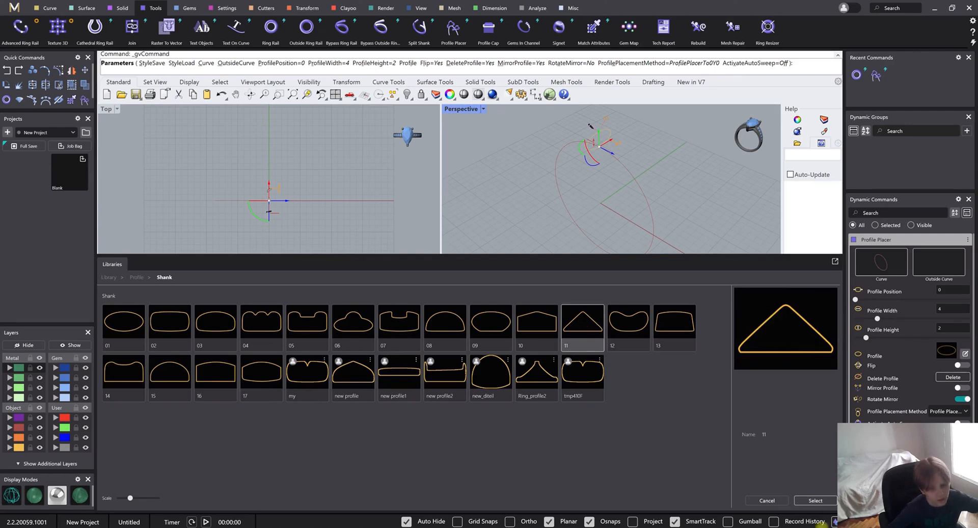
pyautogui.click(816, 500)
# Reshape the triangular profile in the Profile Editor by pulling a control point near its peak inward, and apply the edit
pyautogui.click(965, 341)
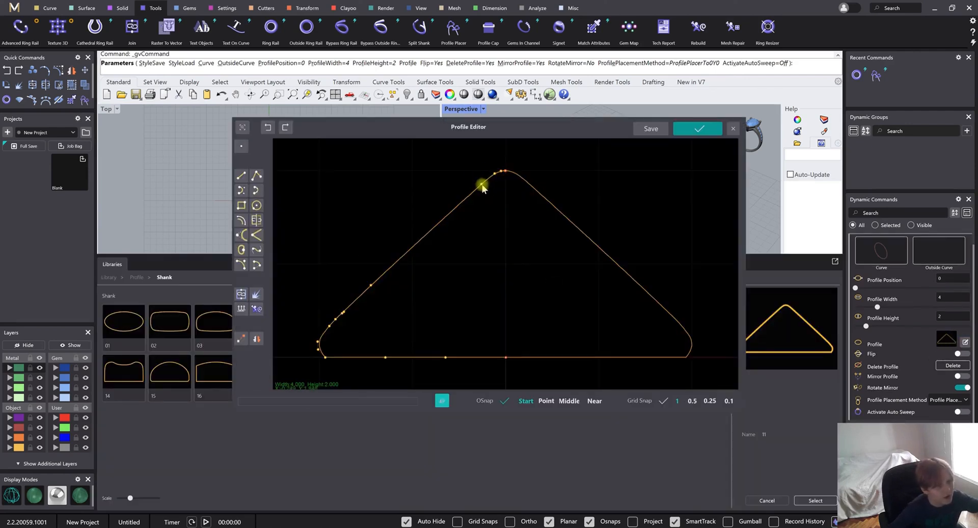
pyautogui.moveTo(482, 185); pyautogui.dragTo(491, 247)
pyautogui.click(699, 129)
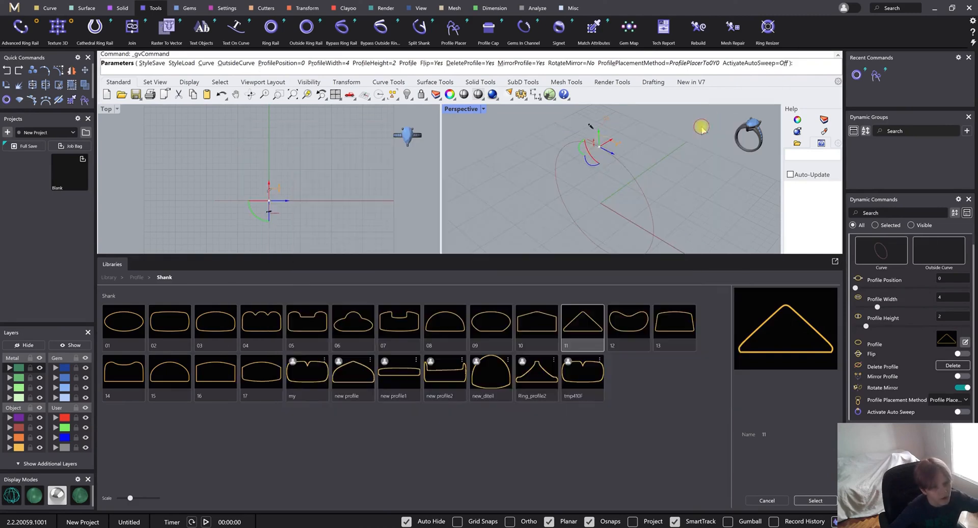
# Replace the placed profile with profile 17 from the Shank library
pyautogui.scroll(2, 617, 144)
pyautogui.keyDown('shift'); pyautogui.moveTo(603, 149); pyautogui.dragTo(584, 171, button='right'); pyautogui.keyUp('shift')
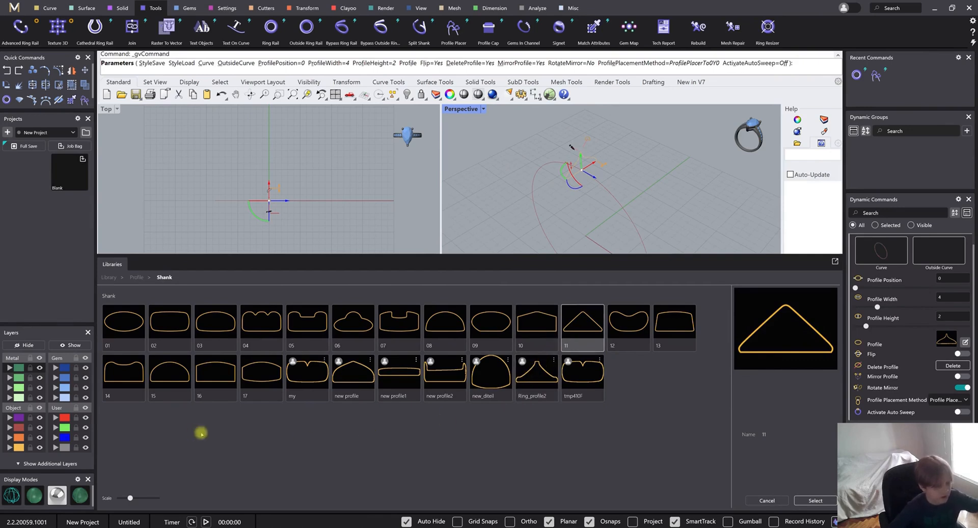
pyautogui.click(267, 377)
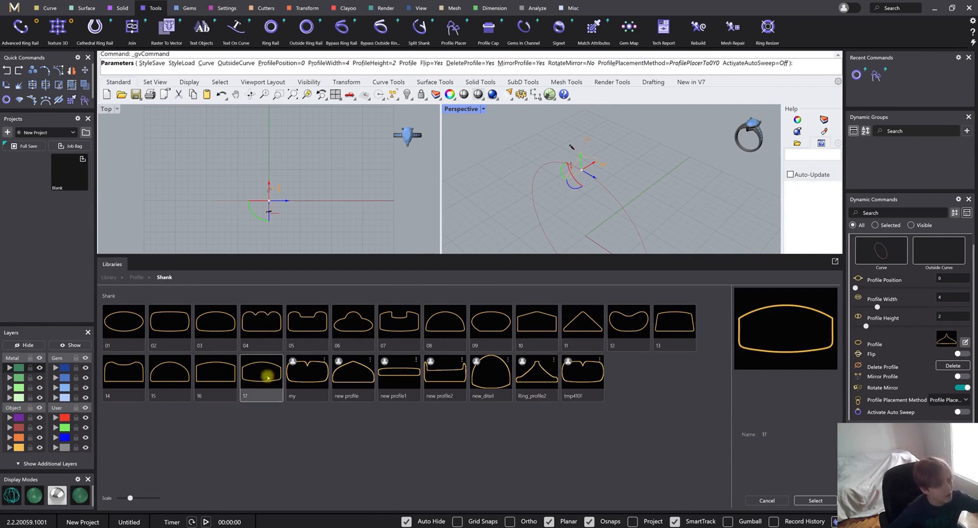
pyautogui.click(828, 501)
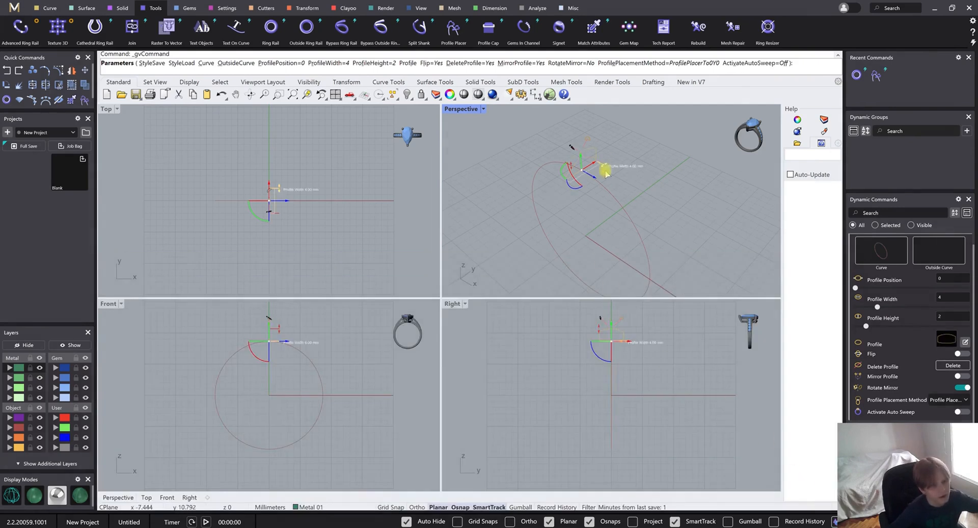
# Add five more profiles spaced around the ring rail, the last one at a profile position of about 0.76
pyautogui.click(633, 227)
pyautogui.scroll(-2, 640, 248)
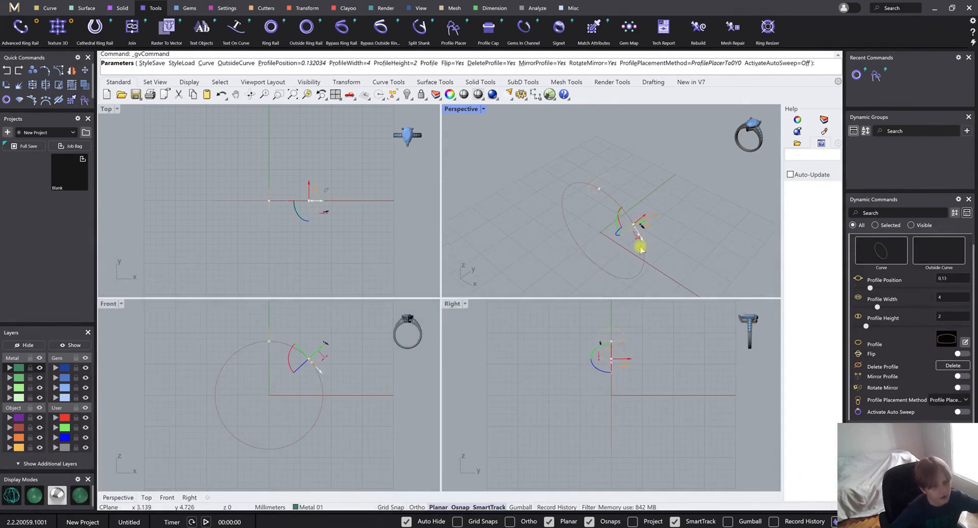
pyautogui.click(644, 264)
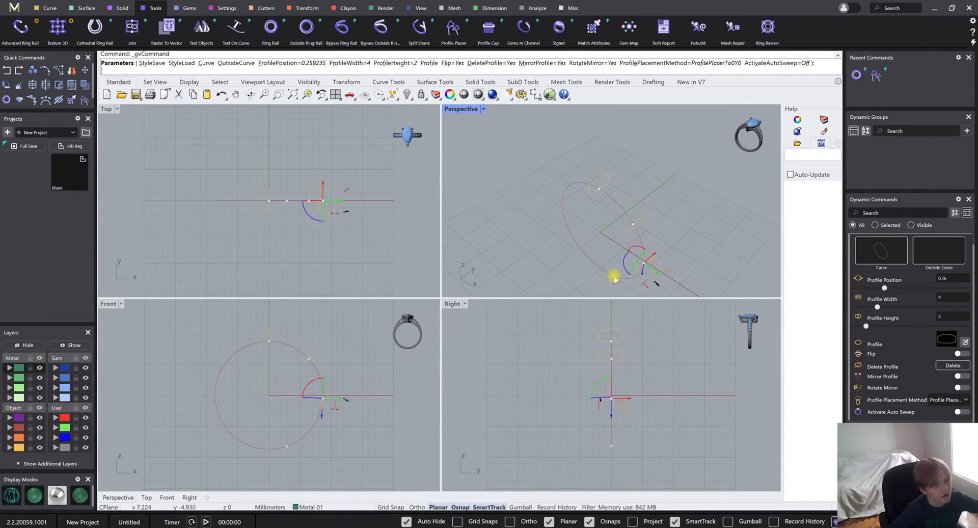
pyautogui.click(614, 278)
pyautogui.click(582, 254)
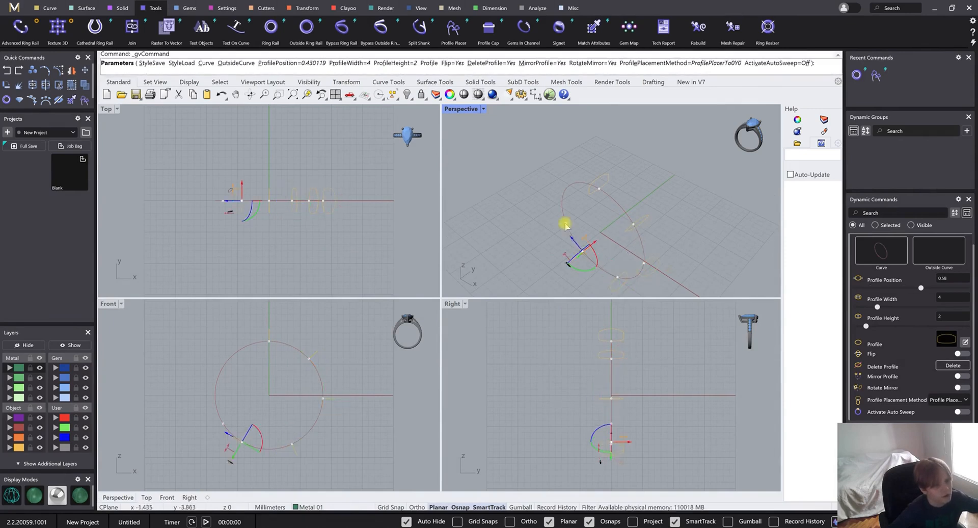
pyautogui.click(561, 206)
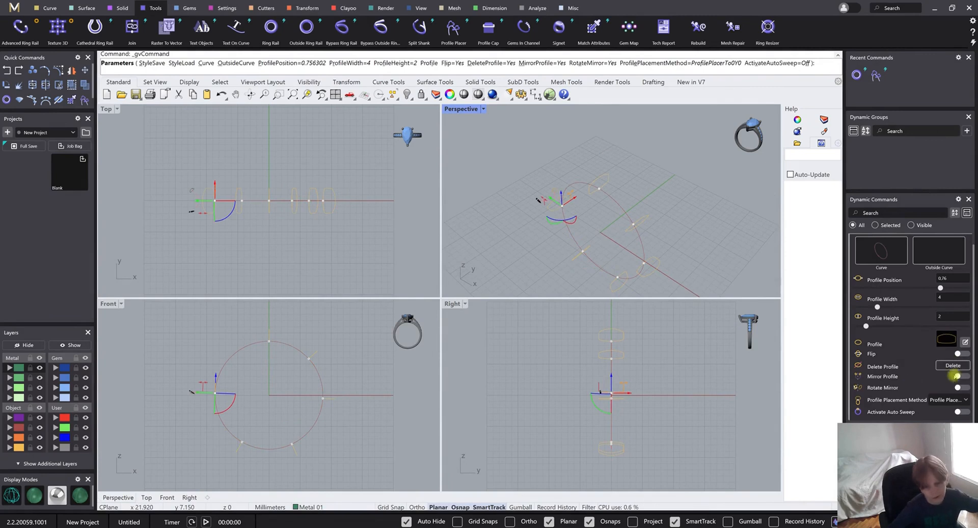
# Activate Auto Sweep to build the band through the profiles, switch the Perspective view to shaded display, and finish Profile Placer
pyautogui.click(964, 412)
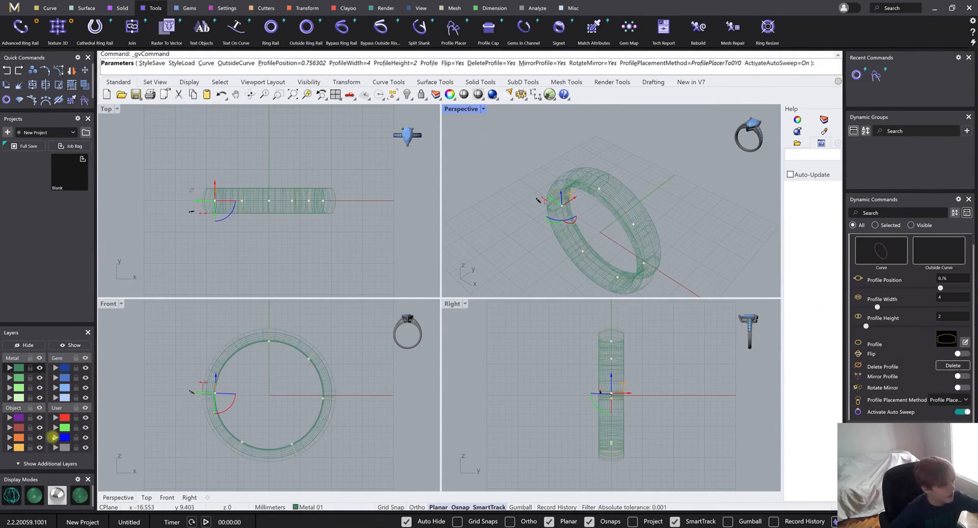
pyautogui.click(39, 493)
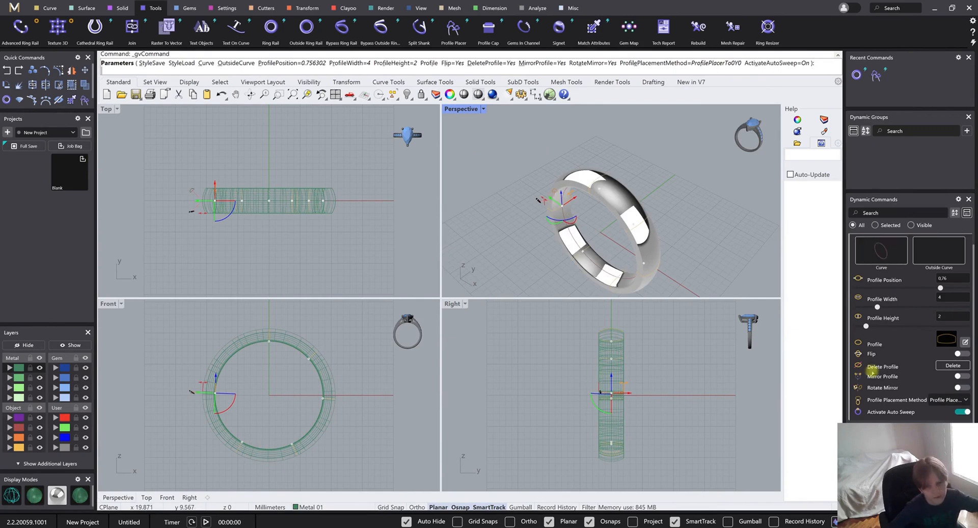
pyautogui.press('Return')
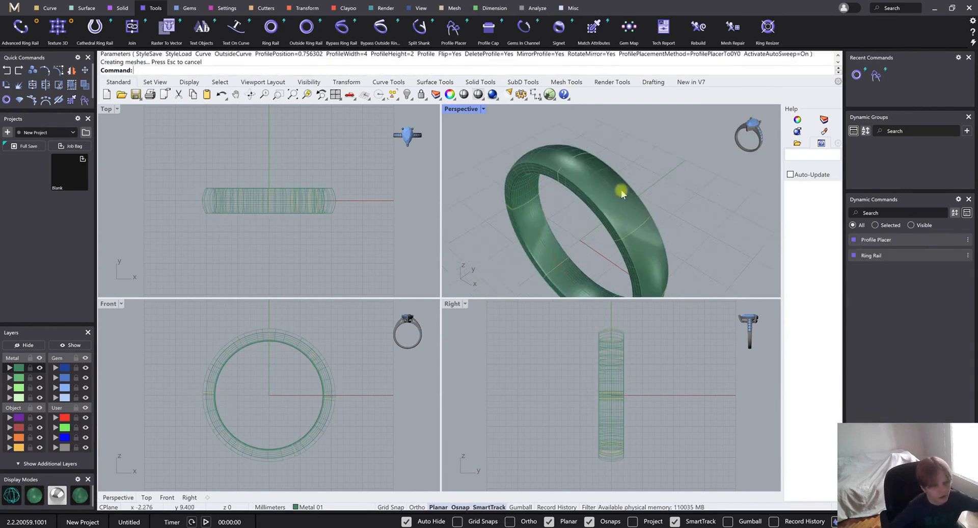
pyautogui.scroll(-2, 662, 173)
pyautogui.moveTo(712, 216)
pyautogui.mouseDown(button='right')
pyautogui.moveTo(650, 192)
pyautogui.moveTo(581, 190)
pyautogui.moveTo(622, 225)
pyautogui.moveTo(732, 217)
pyautogui.moveTo(705, 237)
pyautogui.mouseUp(button='right')
pyautogui.click(585, 154)
pyautogui.scroll(2, 541, 212)
pyautogui.click(542, 216)
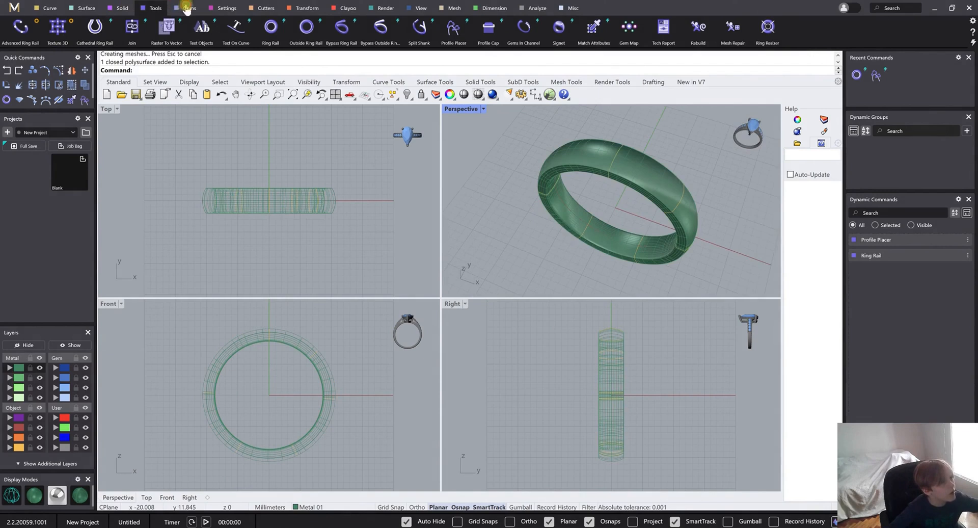
# Add a round diamond at the top of the band, lower it toward the band and size it to 0.656 ct
pyautogui.click(187, 8)
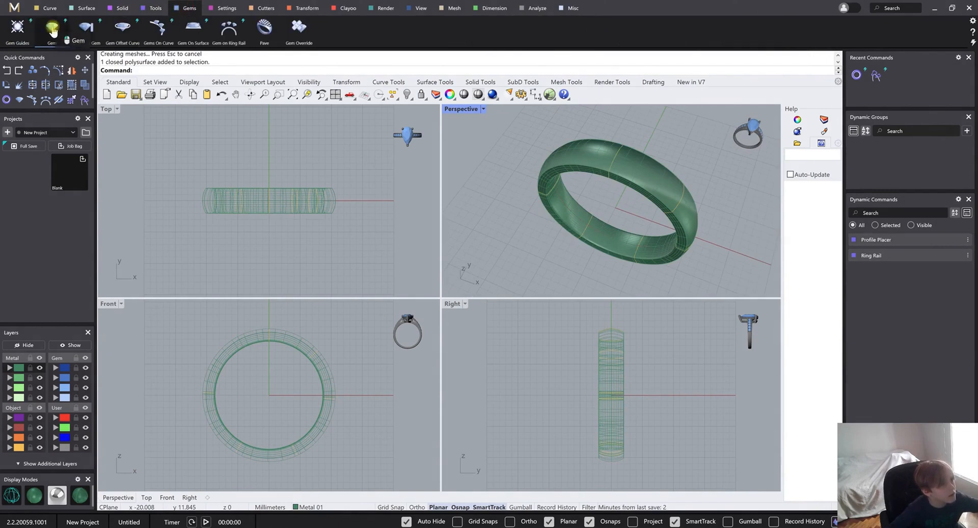
pyautogui.click(53, 32)
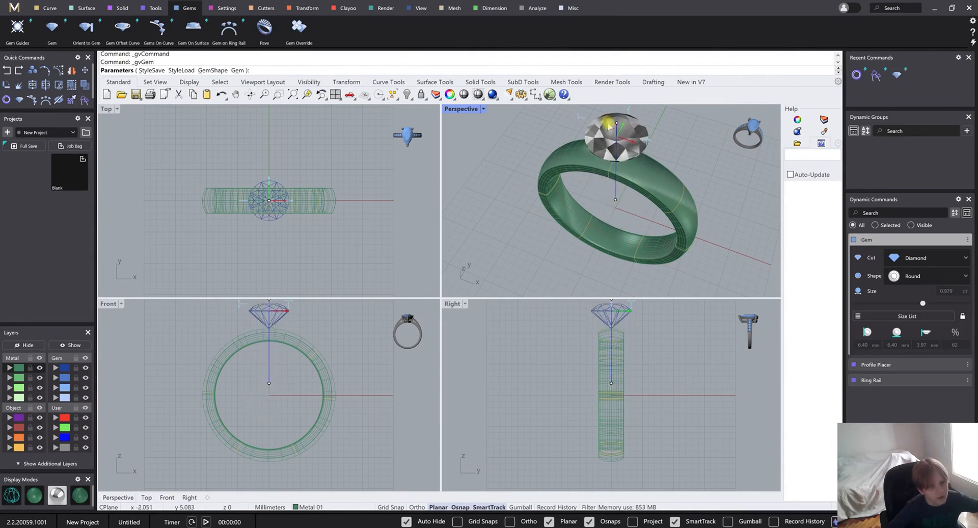
pyautogui.moveTo(717, 157); pyautogui.dragTo(739, 120, button='right')
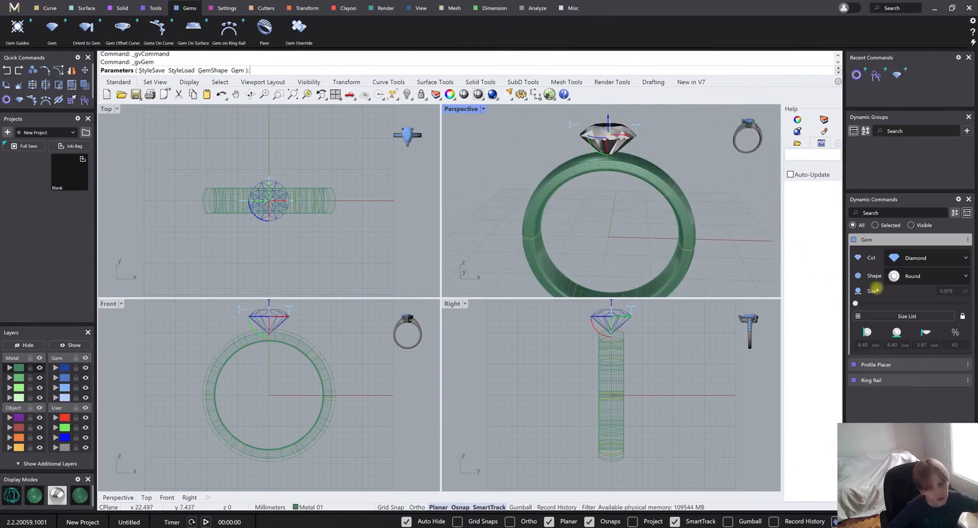
pyautogui.click(607, 120)
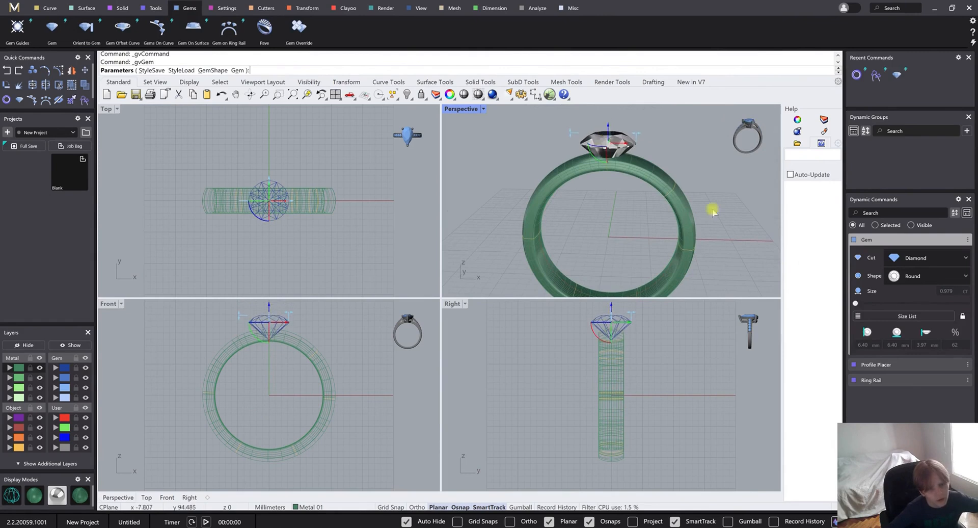
pyautogui.click(855, 304)
pyautogui.moveTo(857, 304); pyautogui.dragTo(918, 301)
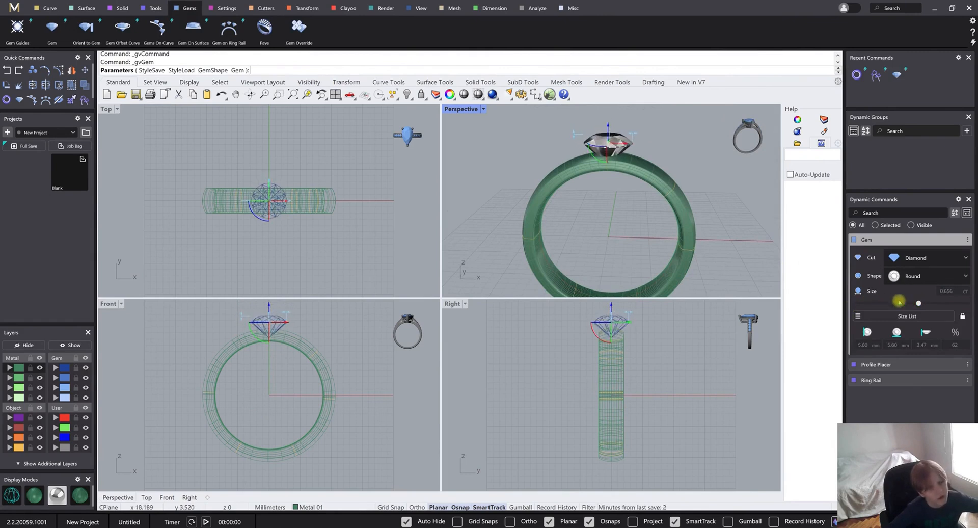
pyautogui.press('Return')
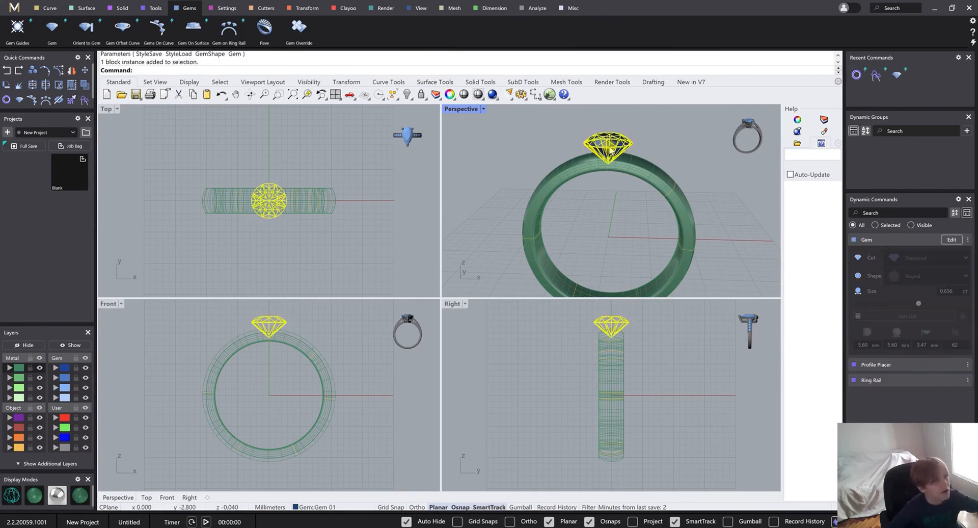
# Create a bezel around the selected diamond with a seat height of 0.1
pyautogui.click(227, 8)
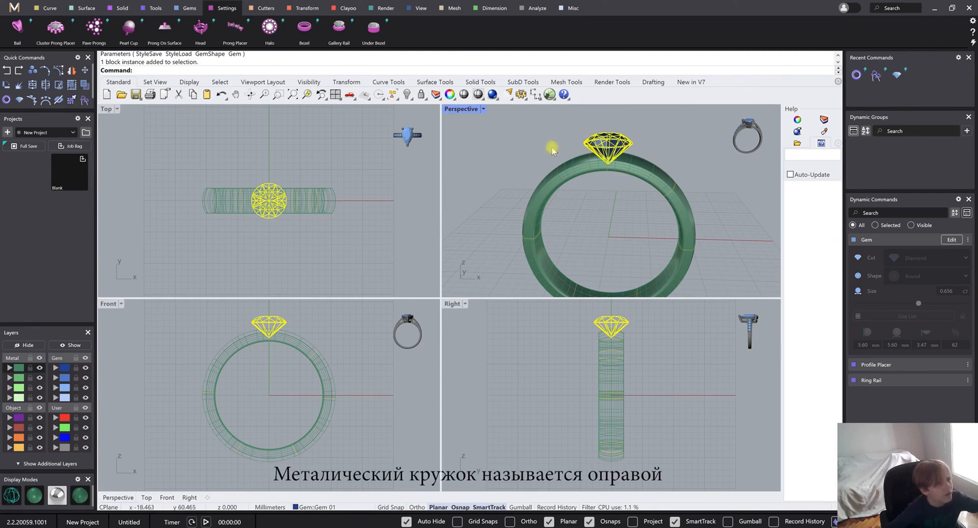
pyautogui.click(304, 26)
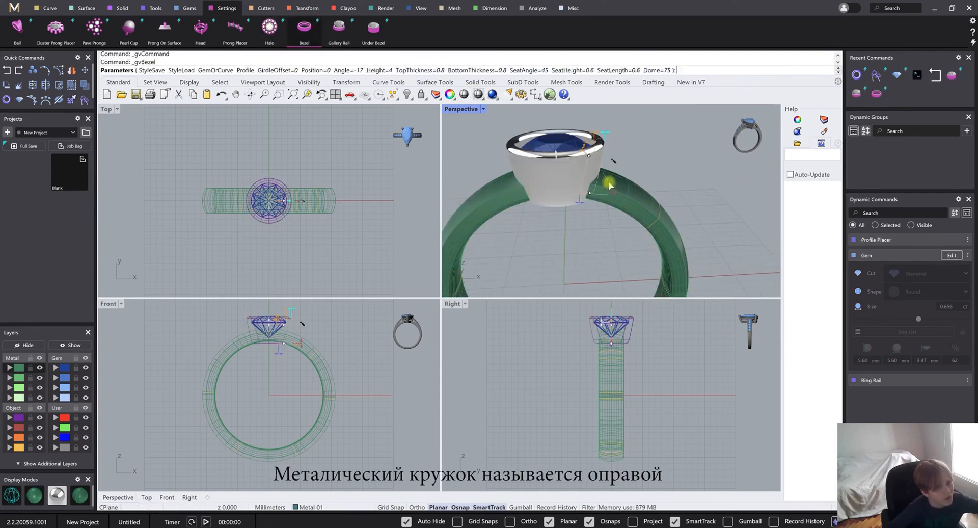
pyautogui.moveTo(583, 167)
pyautogui.mouseDown()
pyautogui.moveTo(580, 139)
pyautogui.moveTo(582, 156)
pyautogui.mouseUp()
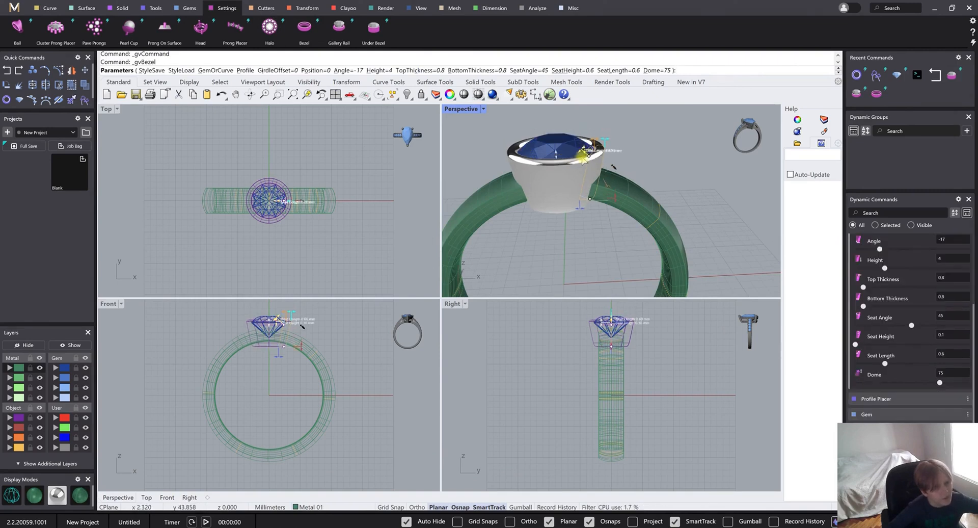
# Set the bezel's height to 2.3 and bottom thickness to 0.5, and finish the bezel
pyautogui.scroll(2, 584, 159)
pyautogui.moveTo(624, 214); pyautogui.dragTo(616, 184)
pyautogui.scroll(-3, 611, 185)
pyautogui.scroll(3, 606, 189)
pyautogui.scroll(2, 617, 186)
pyautogui.press('Return')
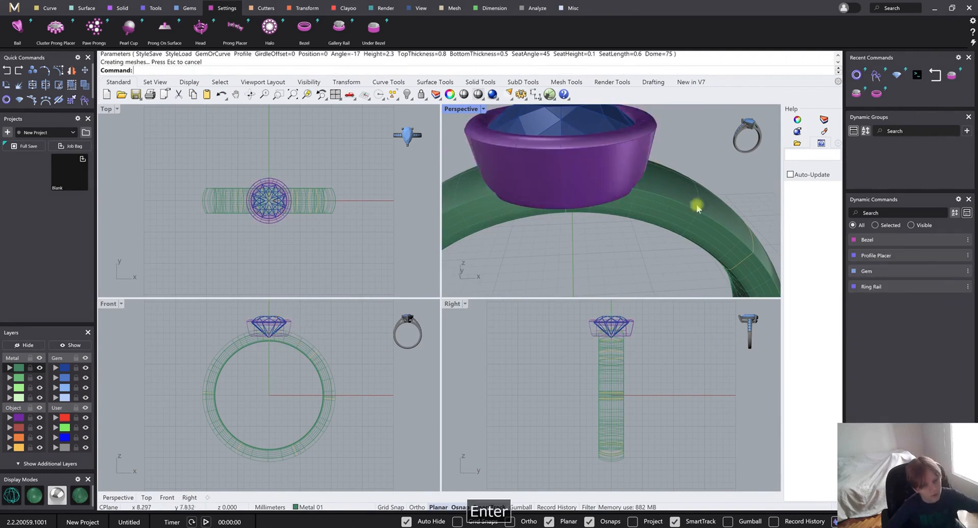
# Select the closed curve on the band beside the bezel and delete it
pyautogui.scroll(-5, 683, 168)
pyautogui.moveTo(681, 155)
pyautogui.mouseDown(button='right')
pyautogui.moveTo(692, 153)
pyautogui.moveTo(592, 172)
pyautogui.moveTo(675, 173)
pyautogui.moveTo(677, 160)
pyautogui.mouseUp(button='right')
pyautogui.click(677, 161)
pyautogui.click(699, 163)
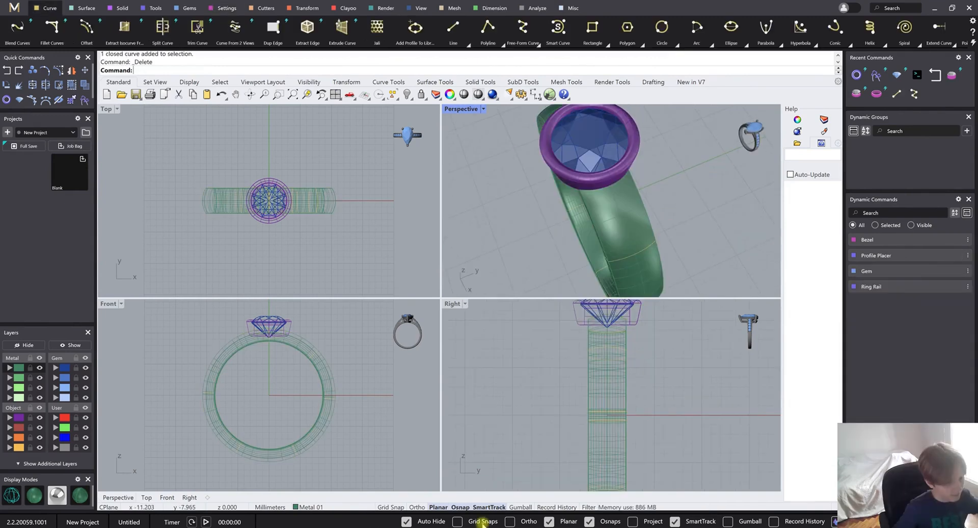
# Turn on Grid Snaps at 1.0, Ortho and Project
pyautogui.click(484, 521)
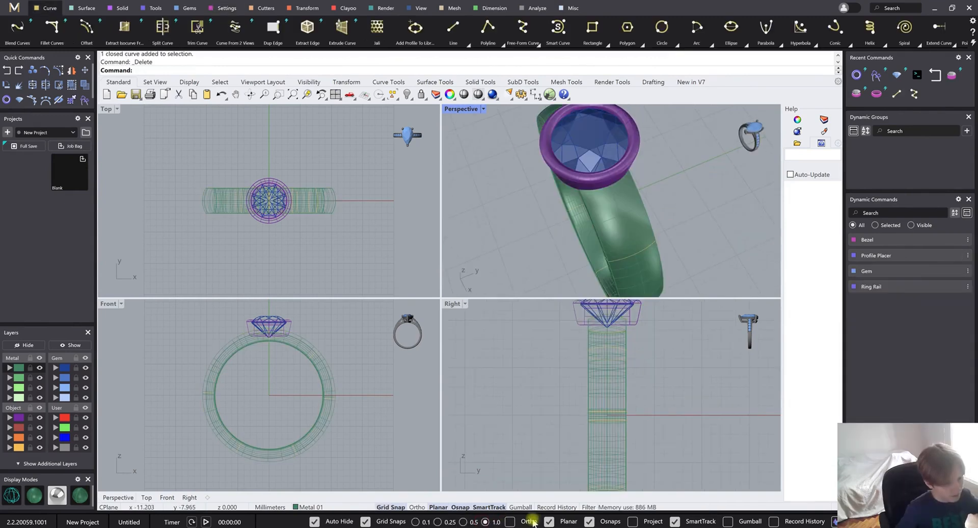
pyautogui.click(510, 521)
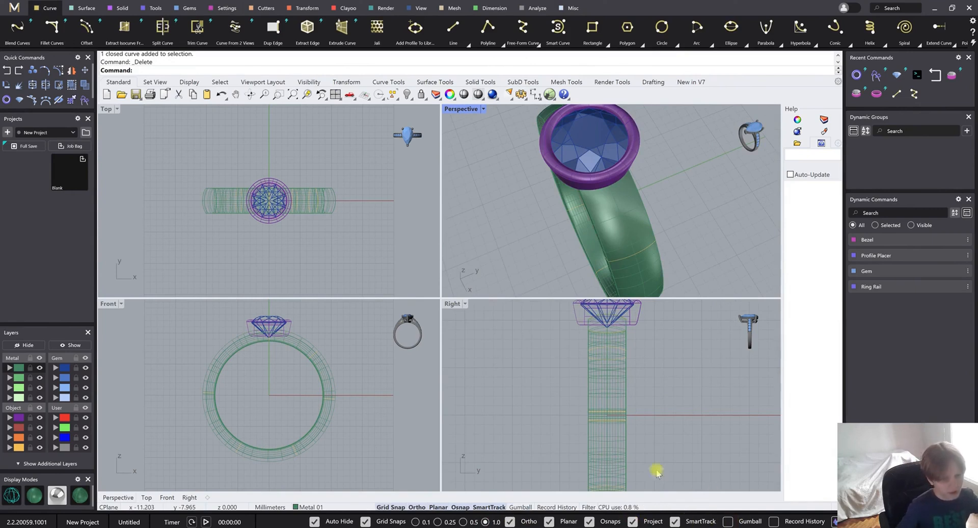
pyautogui.middleClick(743, 135)
pyautogui.moveTo(700, 203); pyautogui.dragTo(678, 171, button='right')
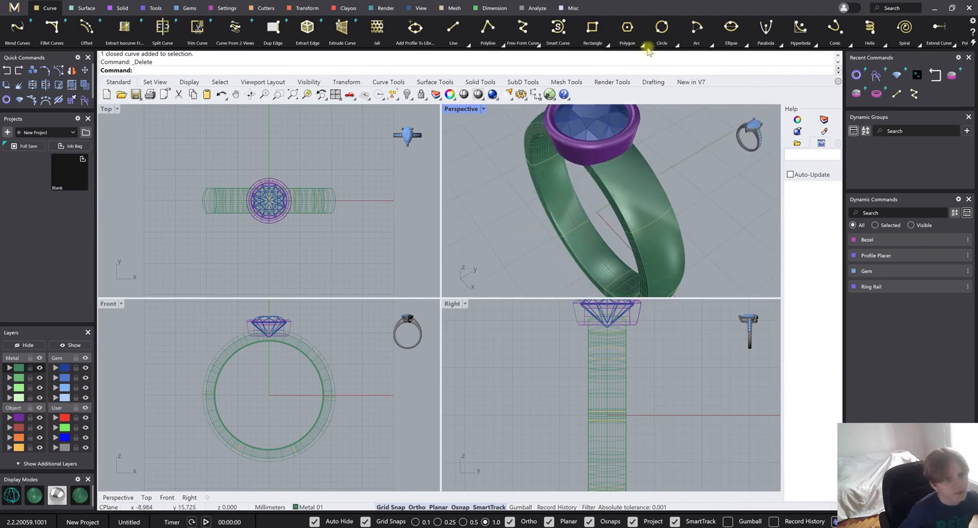
pyautogui.click(540, 36)
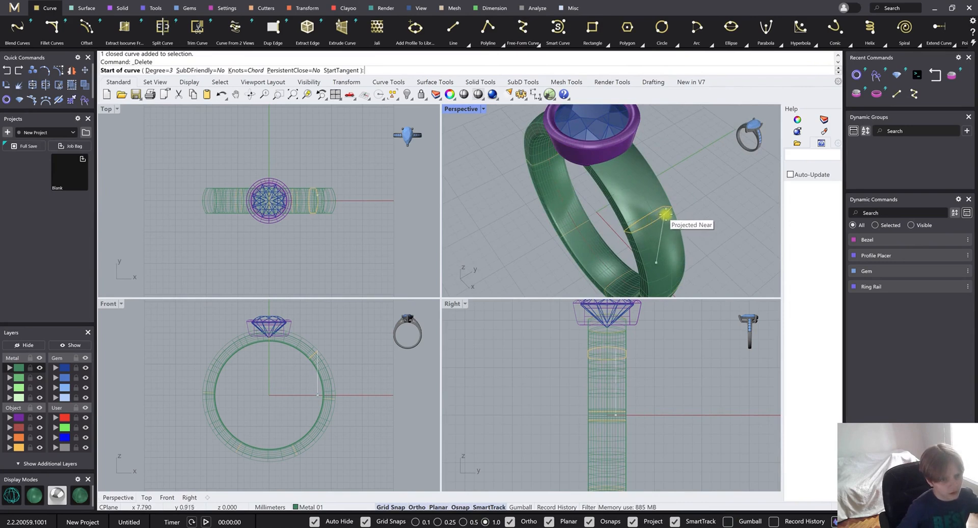
pyautogui.click(665, 214)
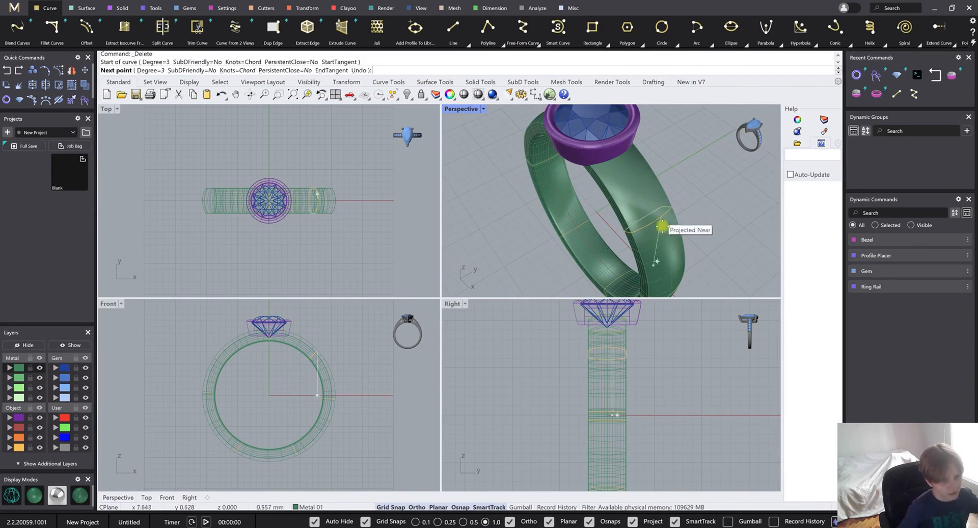
pyautogui.click(680, 280)
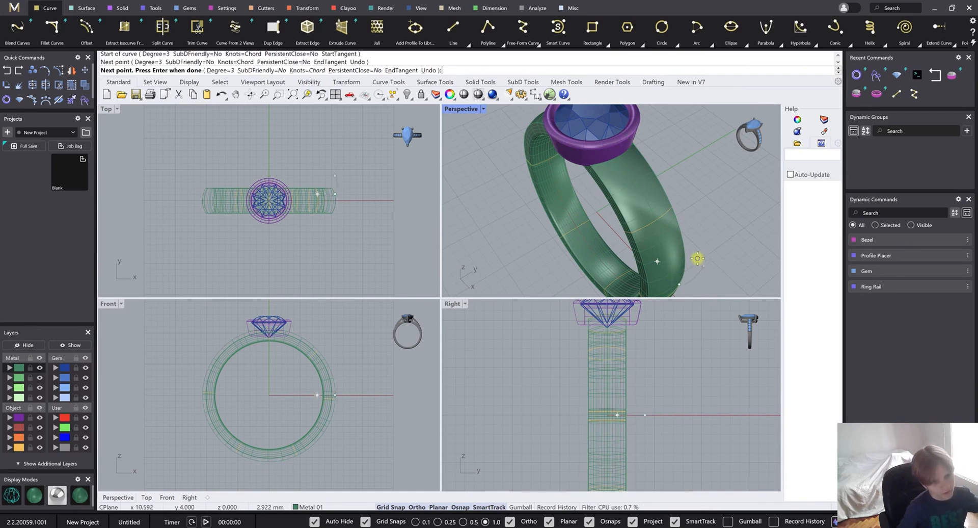
pyautogui.press('Escape')
pyautogui.scroll(-4, 672, 219)
pyautogui.scroll(4, 681, 231)
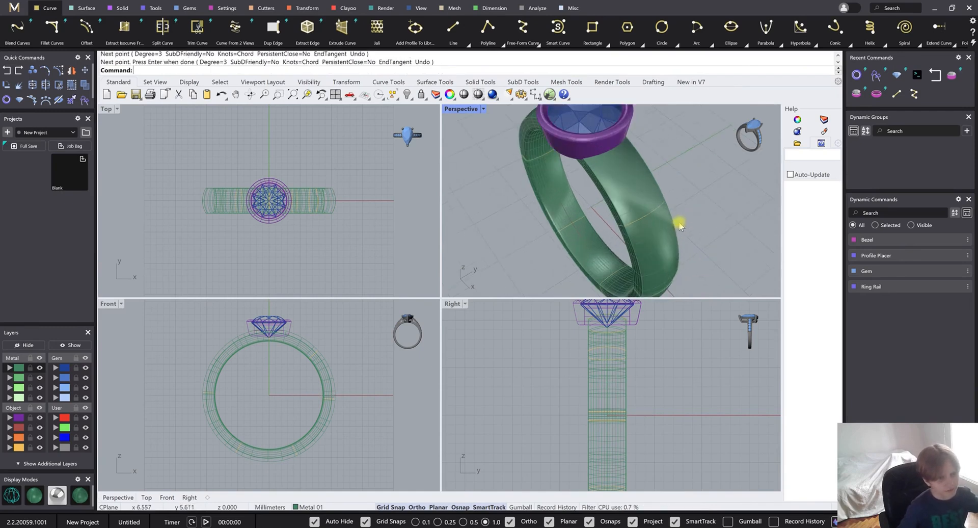
pyautogui.click(631, 195)
pyautogui.press('Escape')
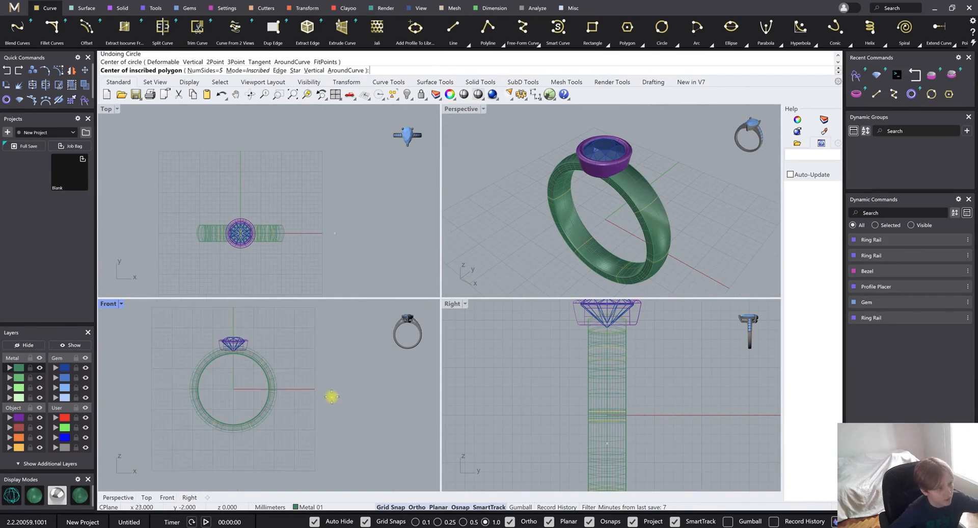
# Draw an inscribed five-sided polygon beside the ring in the Front view, about as tall as the ring
pyautogui.scroll(2, 336, 392)
pyautogui.click(344, 386)
pyautogui.click(368, 305)
pyautogui.scroll(-3, 333, 357)
pyautogui.scroll(-3, 569, 358)
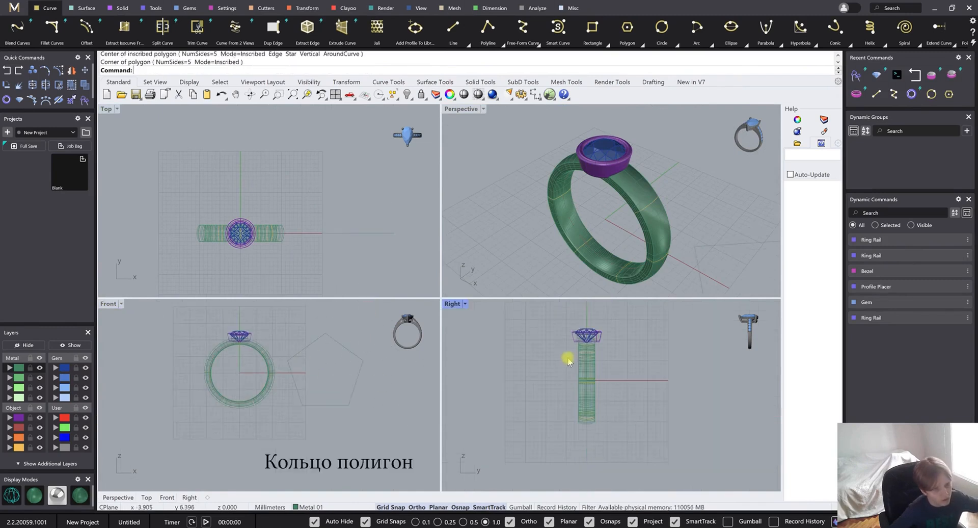
pyautogui.scroll(-5, 531, 220)
# Try to fillet the polygon's corners with a radius of 5.2
pyautogui.click(635, 227)
pyautogui.scroll(3, 579, 187)
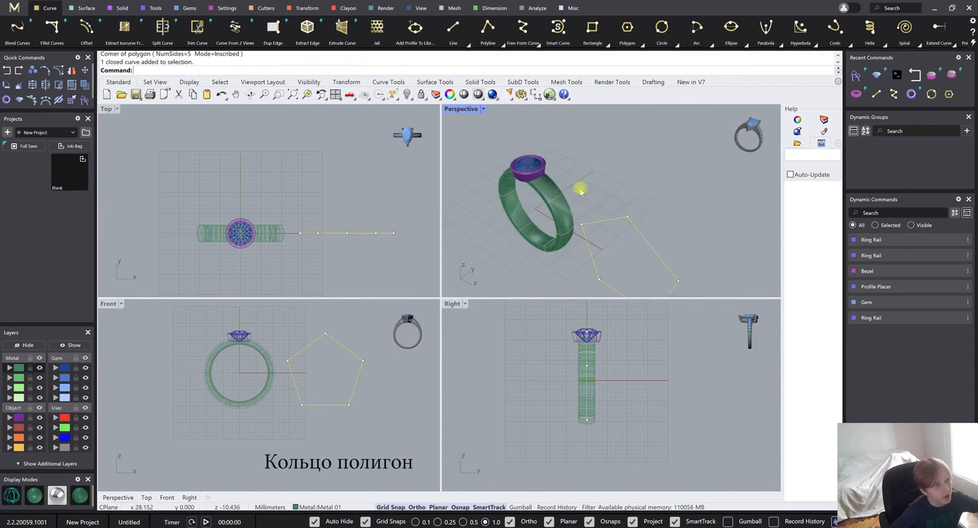
pyautogui.click(53, 26)
pyautogui.scroll(3, 626, 217)
pyautogui.scroll(-4, 622, 218)
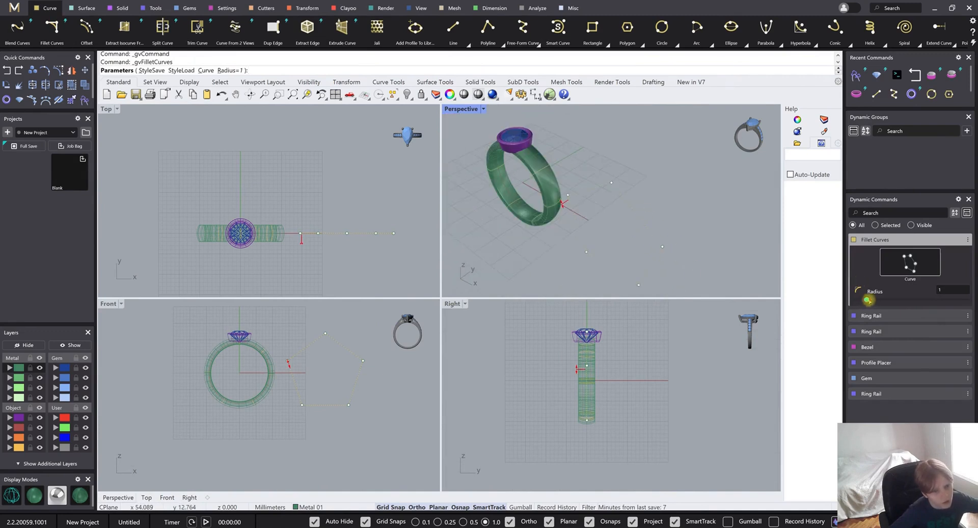
pyautogui.moveTo(888, 297); pyautogui.dragTo(922, 292)
pyautogui.press('Return')
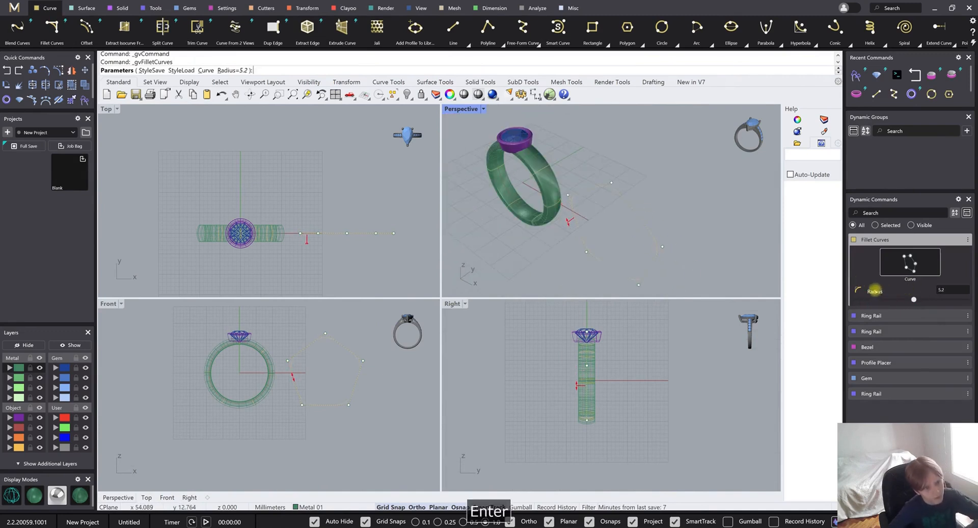
# Start Profile Placer on the polygon with shank profile 02 and a profile height of 2.2
pyautogui.click(635, 211)
pyautogui.click(663, 233)
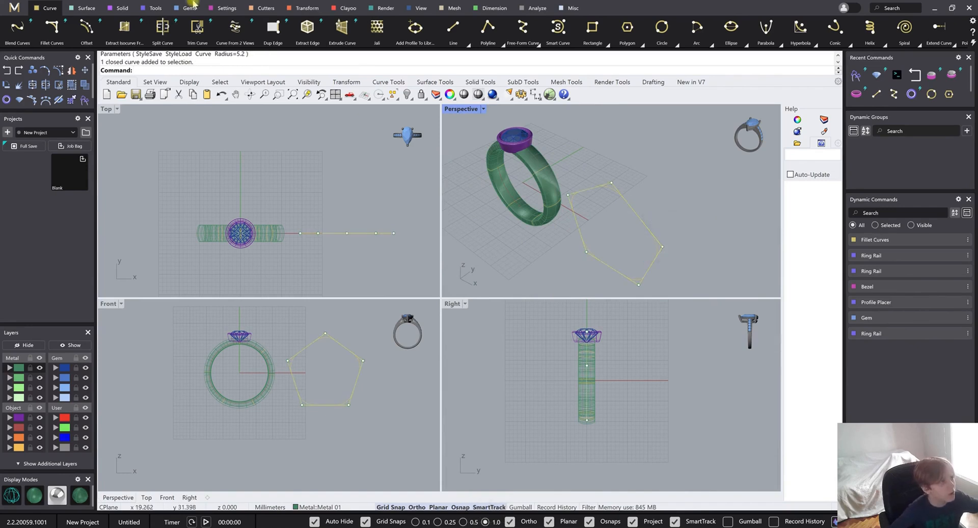
pyautogui.click(155, 8)
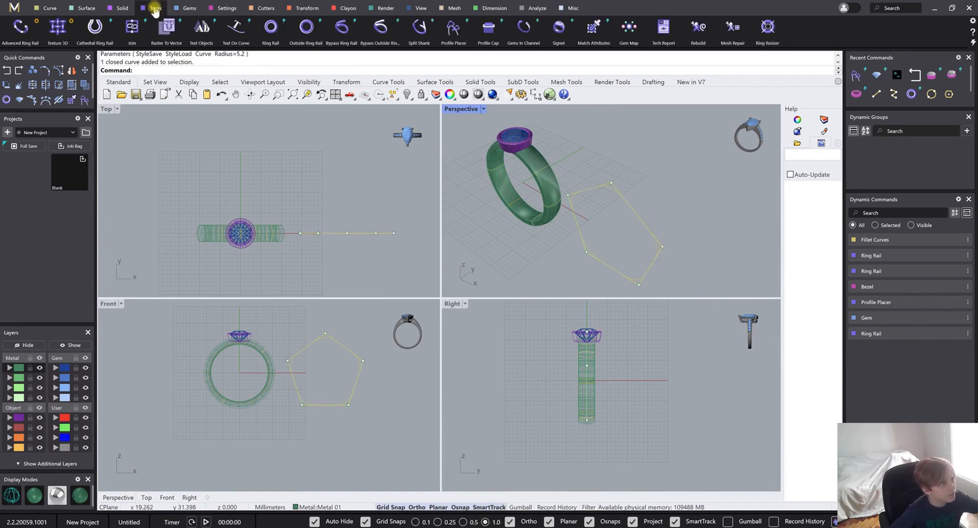
pyautogui.click(453, 30)
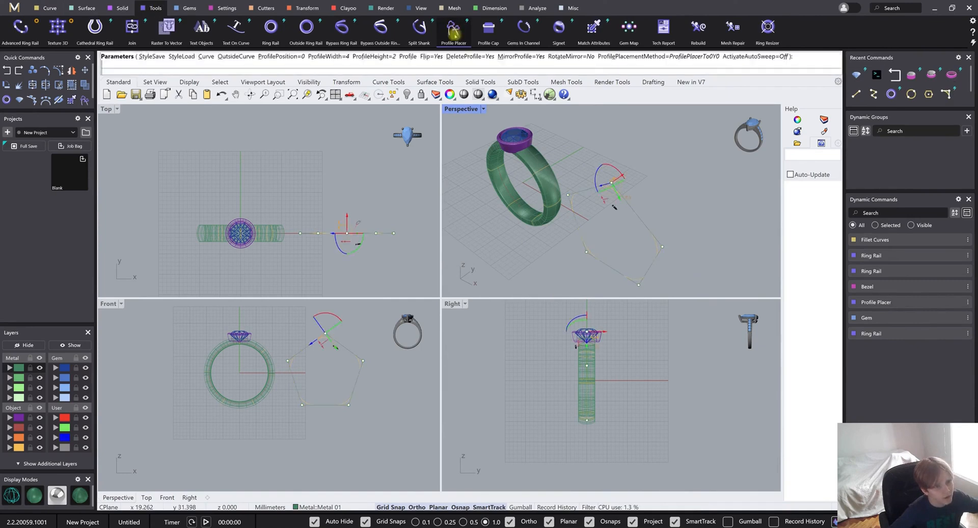
pyautogui.scroll(3, 616, 188)
pyautogui.scroll(-4, 619, 192)
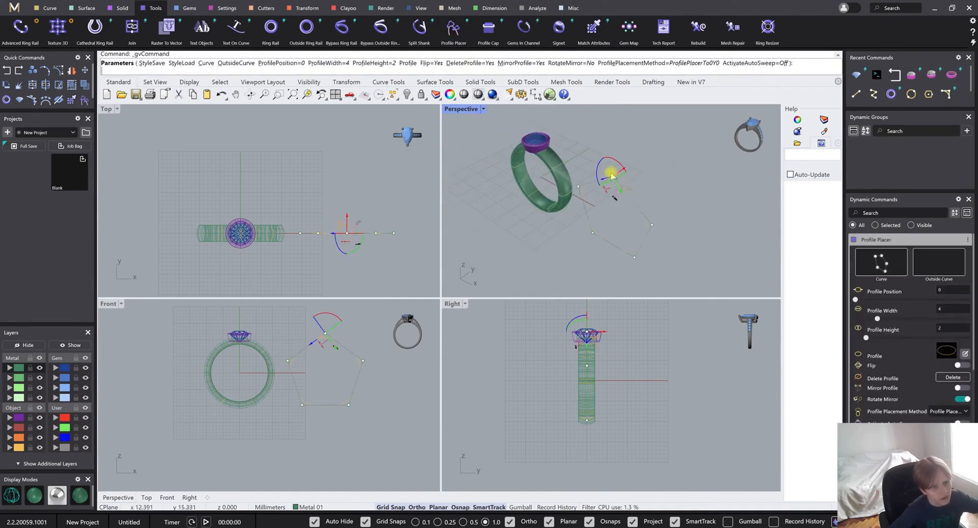
pyautogui.click(943, 351)
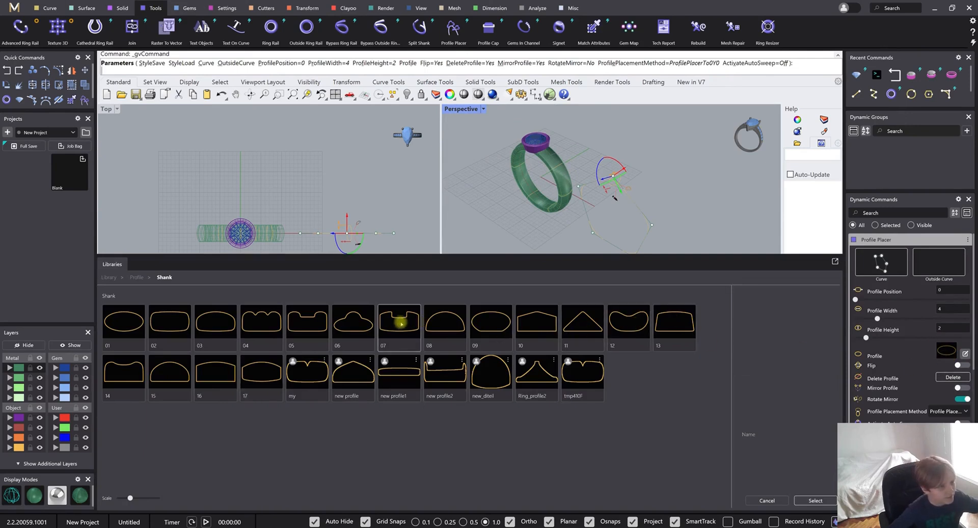
pyautogui.click(169, 323)
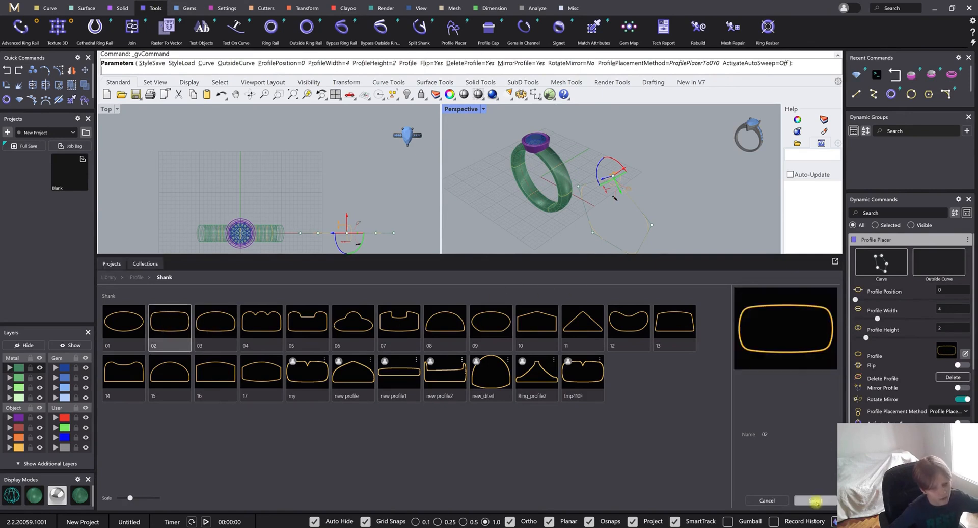
pyautogui.middleClick(571, 223)
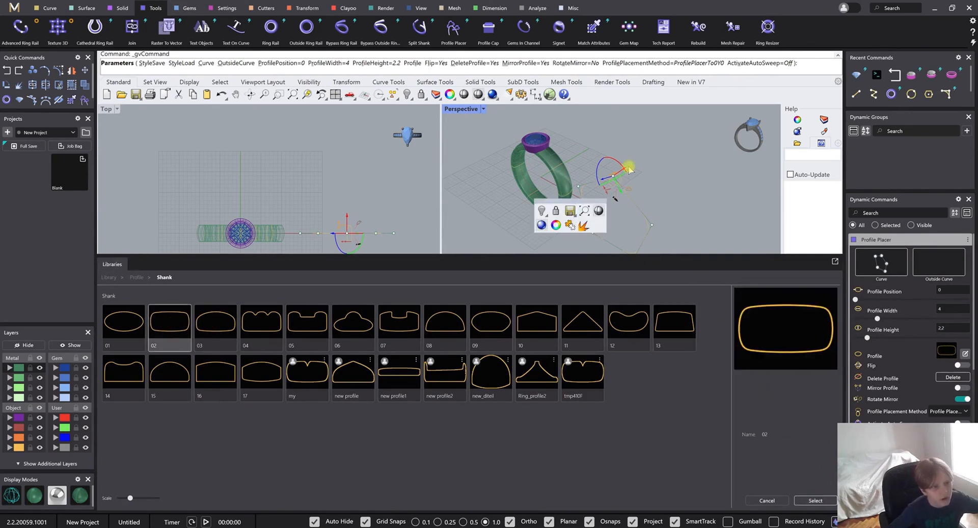
pyautogui.scroll(3, 630, 168)
pyautogui.middleClick(633, 197)
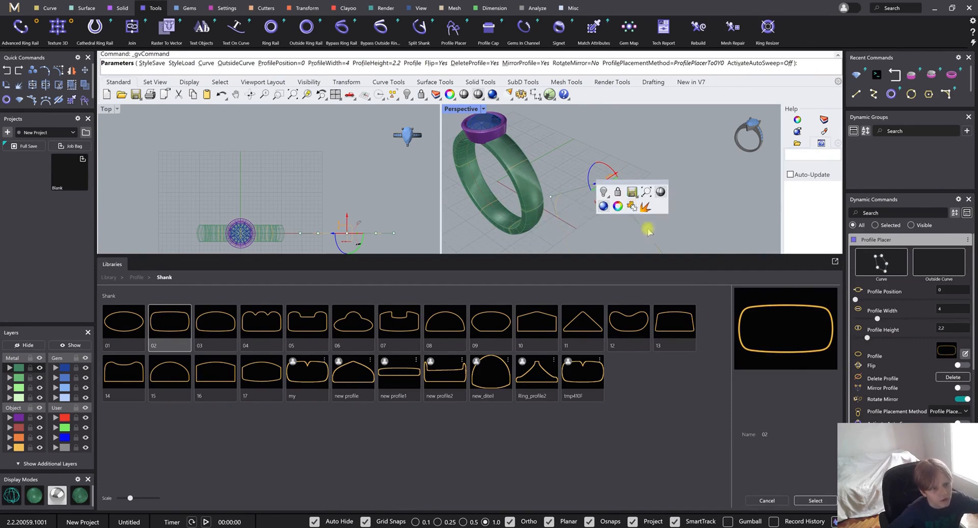
pyautogui.rightClick(649, 206)
pyautogui.scroll(-2, 646, 208)
pyautogui.scroll(2, 644, 209)
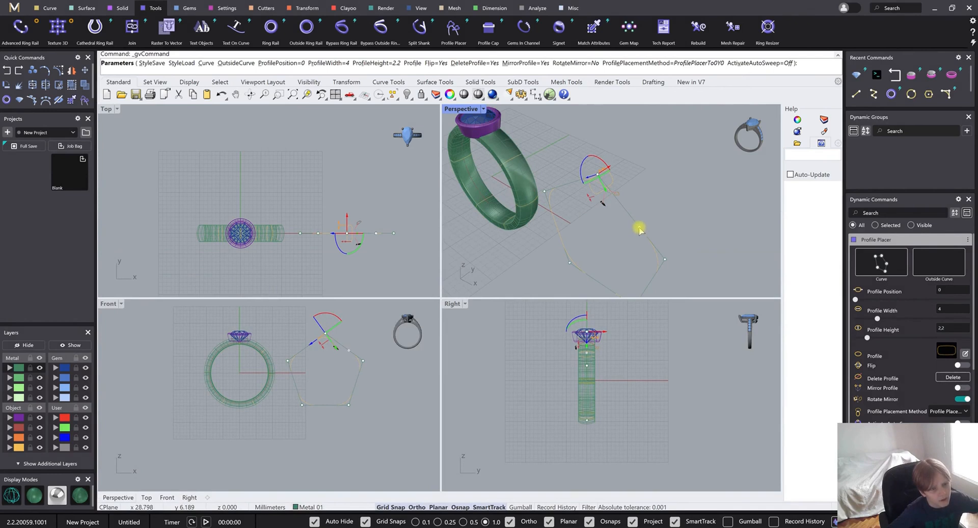
# Place the shank profile at several points along the polygon's sides
pyautogui.click(640, 230)
pyautogui.scroll(-2, 656, 213)
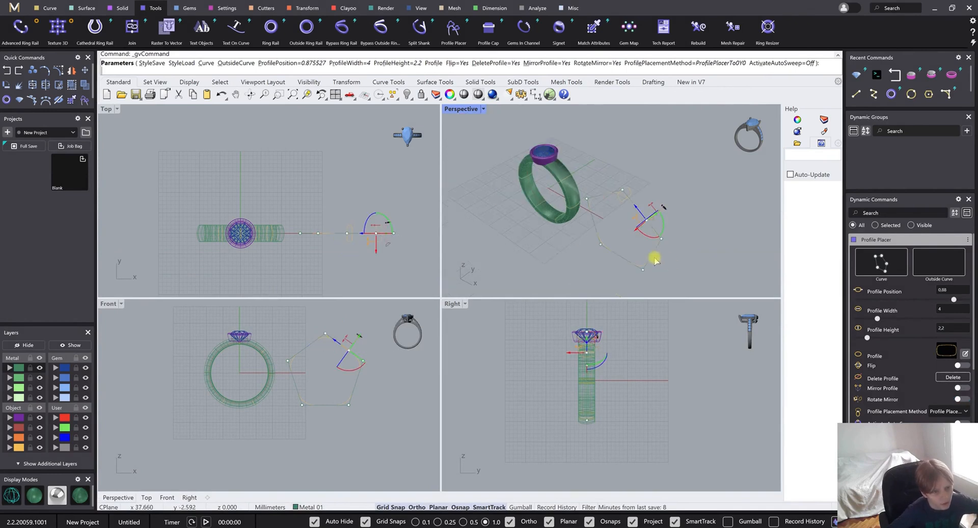
pyautogui.click(626, 269)
pyautogui.click(618, 261)
pyautogui.click(591, 199)
pyautogui.click(601, 197)
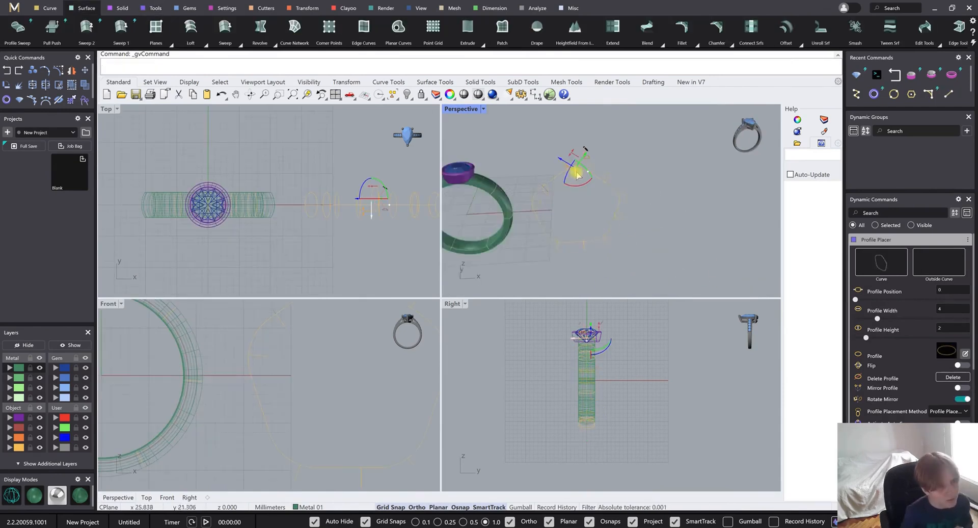
# Activate Auto Sweep for the profiles placed around the rounded pentagon and finish Profile Placer to build the band
pyautogui.scroll(-2, 920, 395)
pyautogui.click(965, 320)
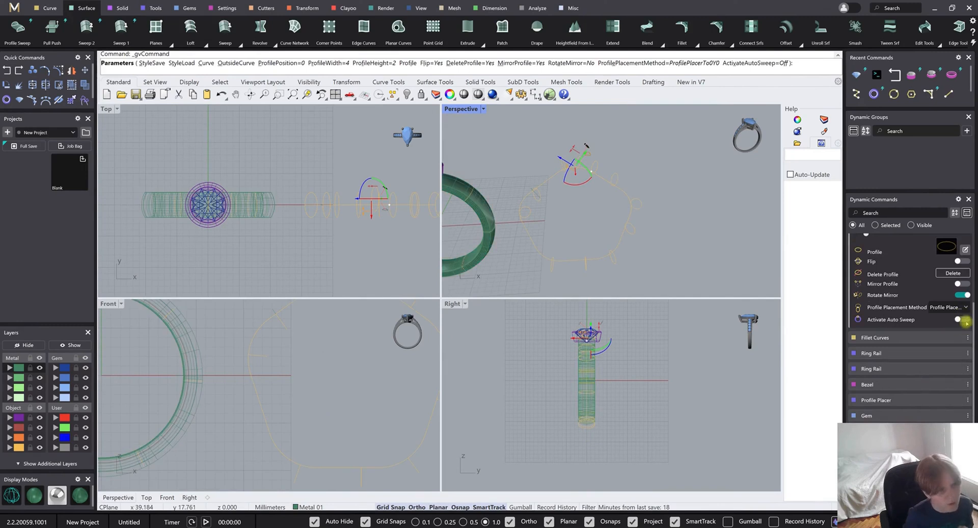
pyautogui.press('Return')
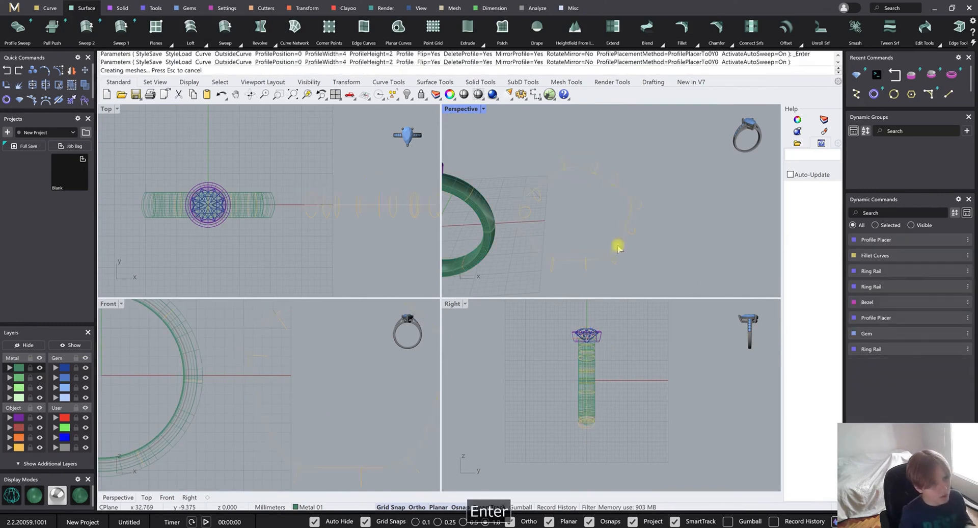
pyautogui.scroll(6, 574, 157)
pyautogui.scroll(-4, 574, 170)
pyautogui.scroll(-2, 606, 154)
pyautogui.moveTo(617, 271); pyautogui.dragTo(321, 133, button='right')
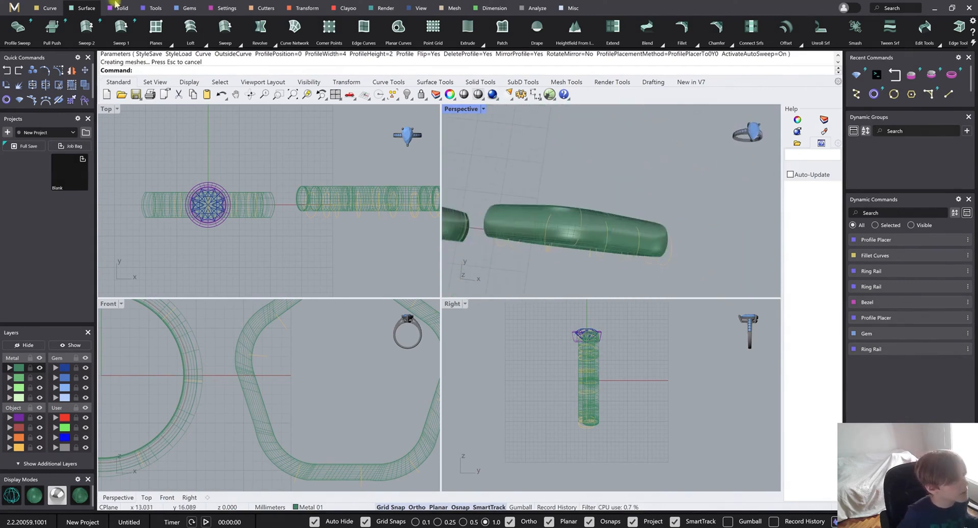
# Create a round-cut diamond and place it on the top corner of the pentagonal band
pyautogui.click(152, 7)
pyautogui.click(190, 8)
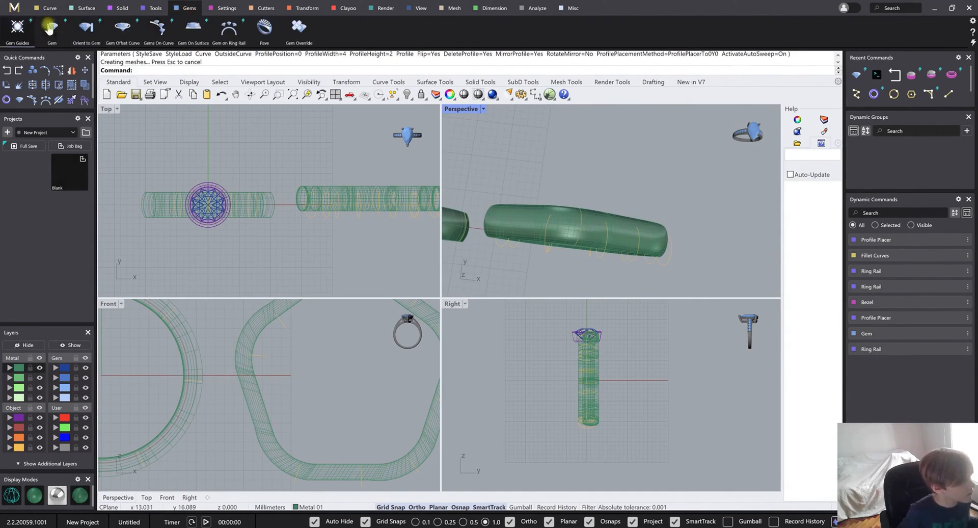
pyautogui.click(52, 28)
pyautogui.moveTo(616, 186); pyautogui.dragTo(622, 151, button='right')
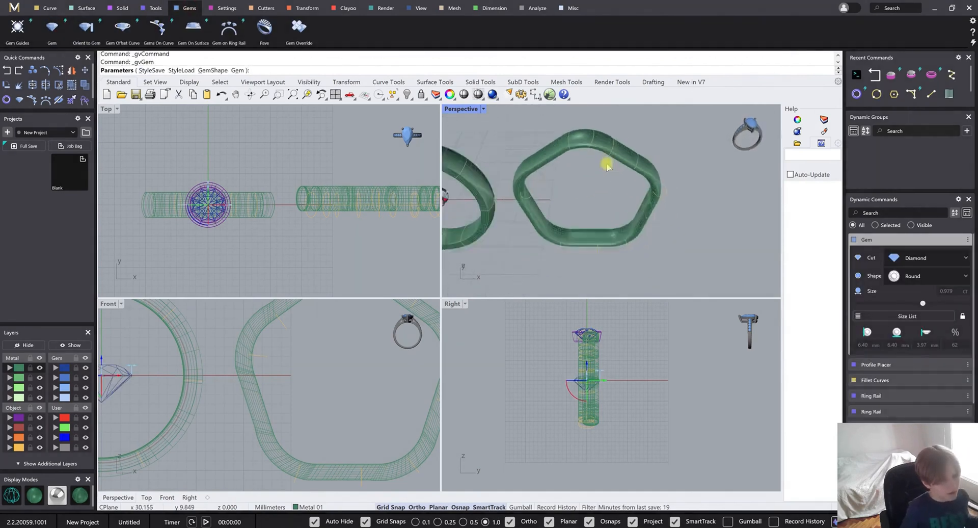
pyautogui.scroll(-5, 606, 161)
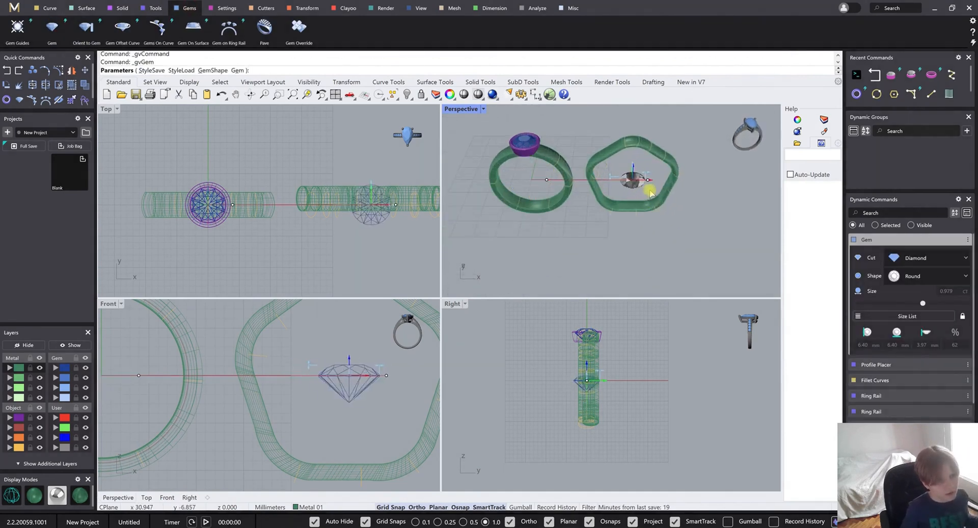
pyautogui.click(638, 114)
pyautogui.scroll(5, 645, 194)
pyautogui.scroll(-5, 645, 204)
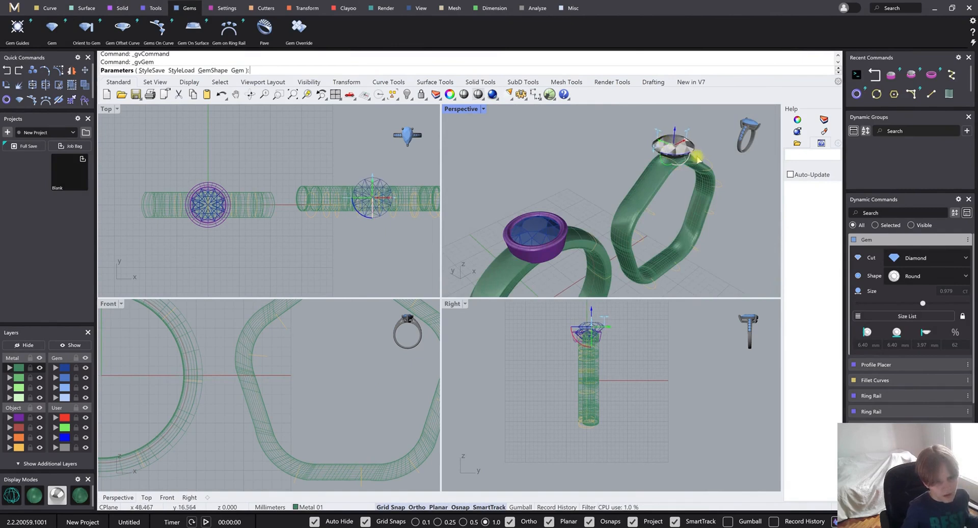
# Set the diamond's size to 0.16 ct, lower it slightly onto the band and finish the gem
pyautogui.scroll(4, 663, 144)
pyautogui.moveTo(923, 303); pyautogui.dragTo(896, 301)
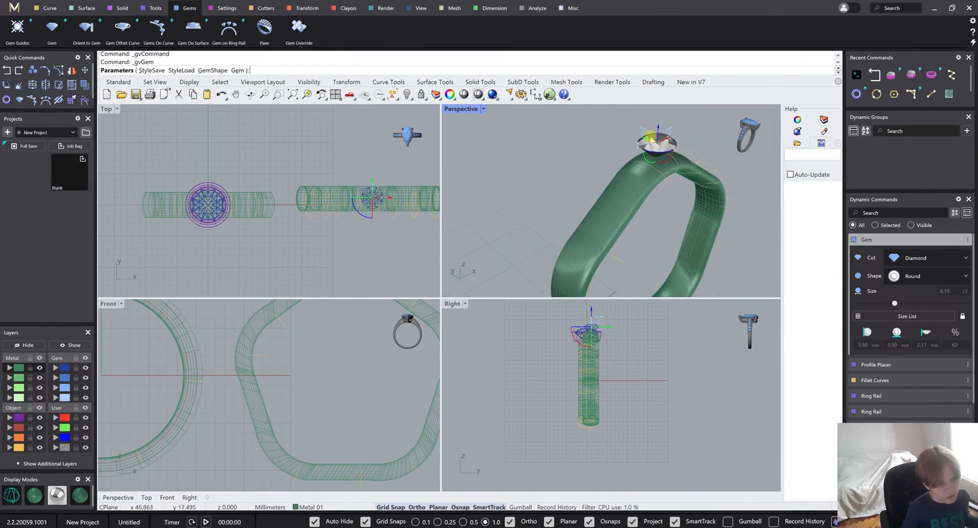
pyautogui.moveTo(659, 131); pyautogui.dragTo(651, 138)
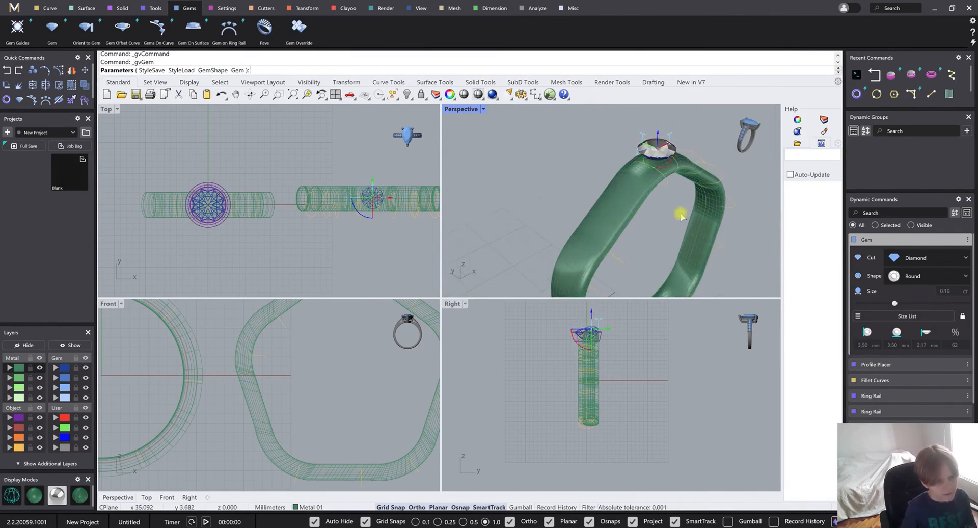
pyautogui.press('Return')
pyautogui.press('Return')
# Create a four-prong head around the new diamond and set its overall height to 1
pyautogui.click(665, 148)
pyautogui.click(210, 8)
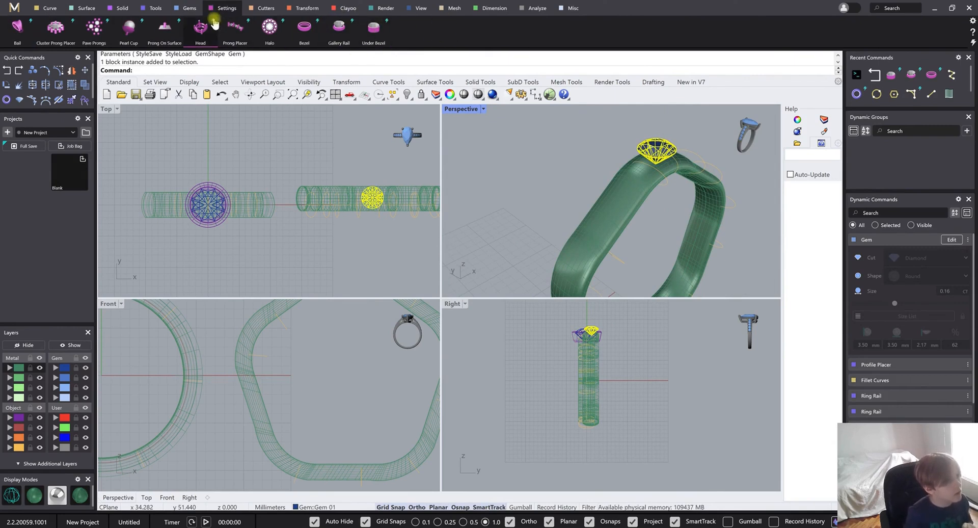
pyautogui.click(201, 30)
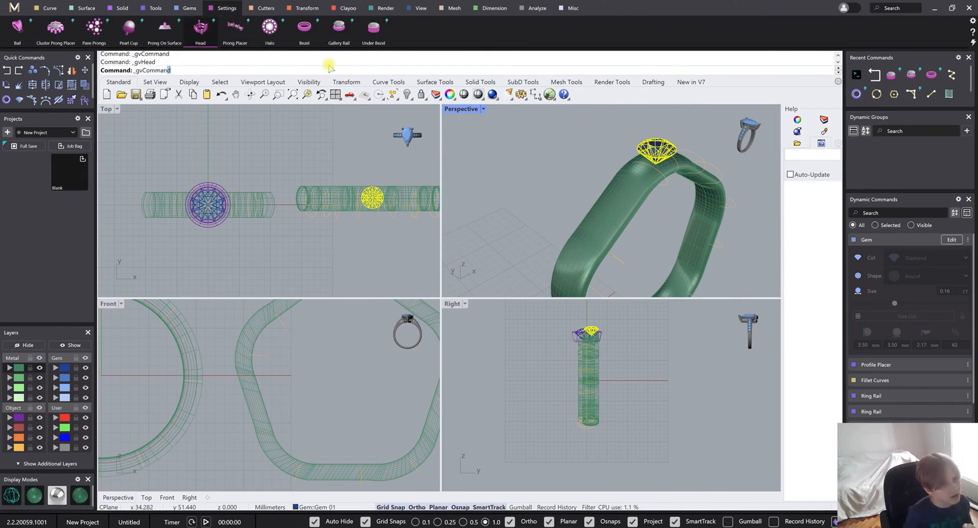
pyautogui.scroll(3, 673, 168)
pyautogui.moveTo(649, 118)
pyautogui.mouseDown()
pyautogui.moveTo(646, 86)
pyautogui.moveTo(648, 110)
pyautogui.mouseUp()
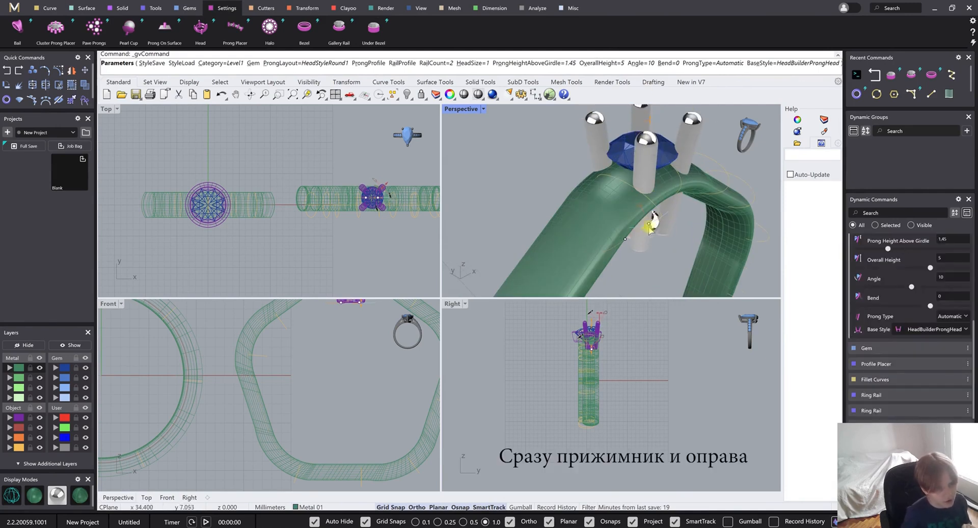
pyautogui.moveTo(646, 219); pyautogui.dragTo(647, 153)
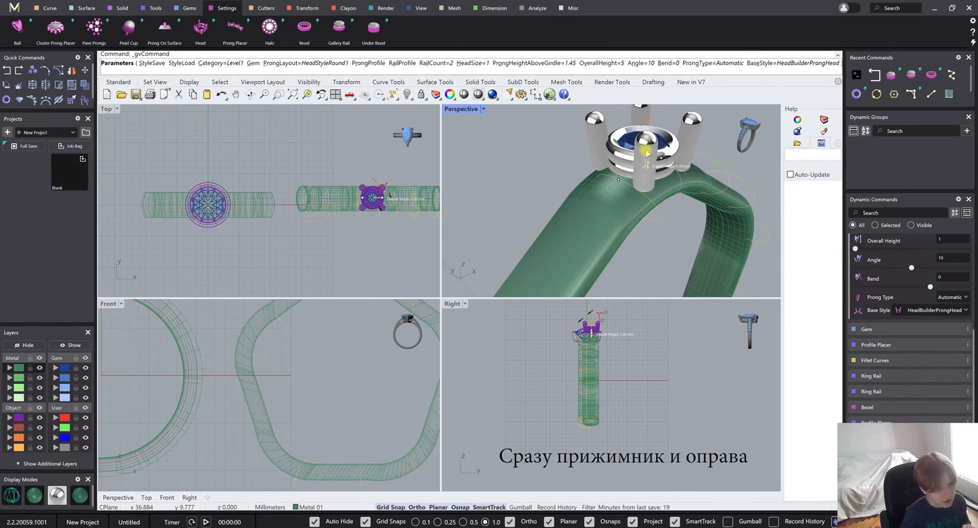
# Set the head's prong height above the girdle to 0.75 and finish the head
pyautogui.scroll(5, 665, 171)
pyautogui.scroll(-8, 664, 199)
pyautogui.moveTo(702, 224); pyautogui.dragTo(661, 220, button='right')
pyautogui.moveTo(624, 166); pyautogui.dragTo(561, 138, button='right')
pyautogui.moveTo(550, 118); pyautogui.dragTo(568, 145)
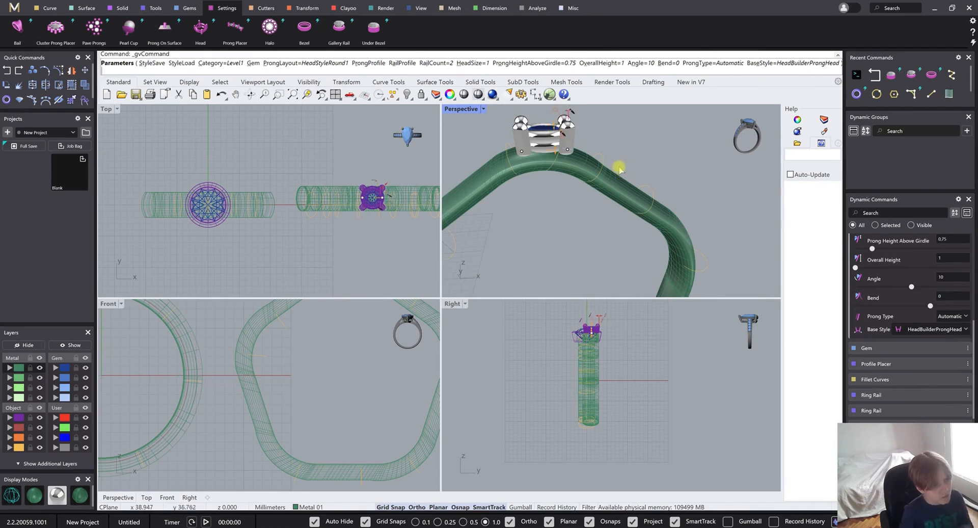
pyautogui.press('Return')
# Switch the Perspective view to the rendered display mode and show both rings
pyautogui.moveTo(606, 134); pyautogui.dragTo(625, 137, button='right')
pyautogui.scroll(-9, 626, 138)
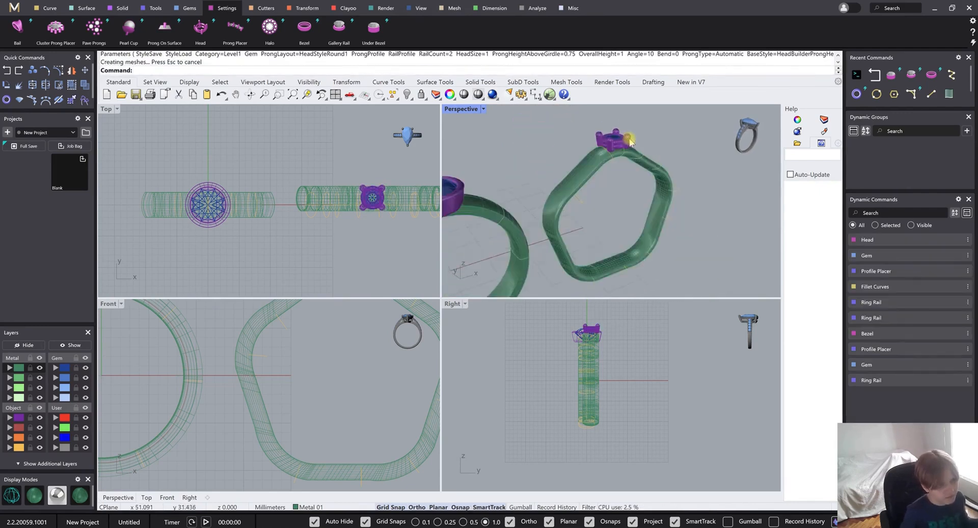
pyautogui.moveTo(593, 193)
pyautogui.mouseDown(button='right')
pyautogui.moveTo(580, 224)
pyautogui.moveTo(616, 172)
pyautogui.moveTo(589, 199)
pyautogui.mouseUp(button='right')
pyautogui.click(56, 496)
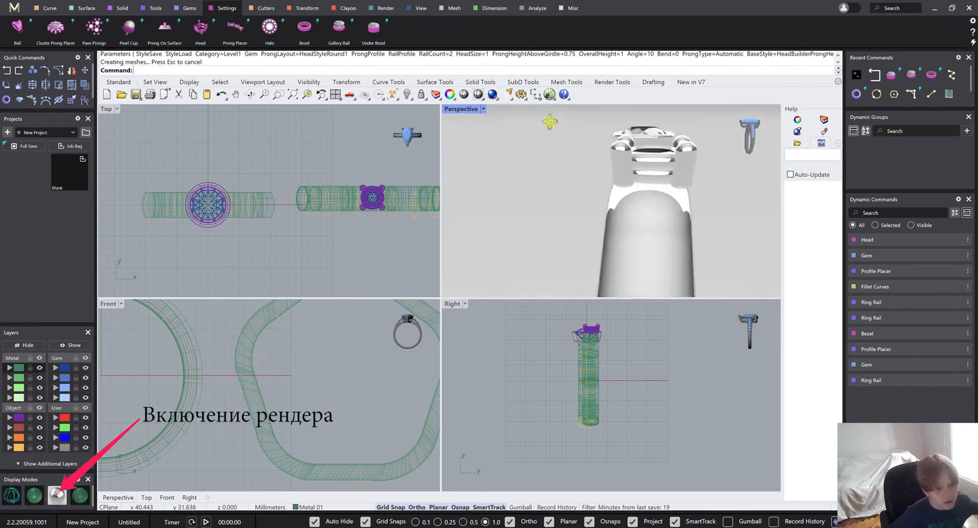
pyautogui.scroll(-5, 711, 160)
pyautogui.scroll(-3, 711, 159)
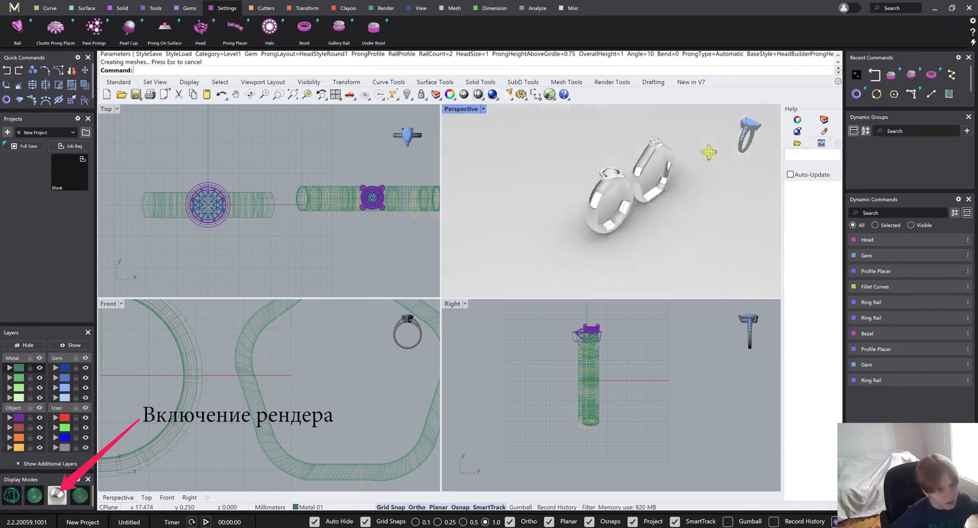